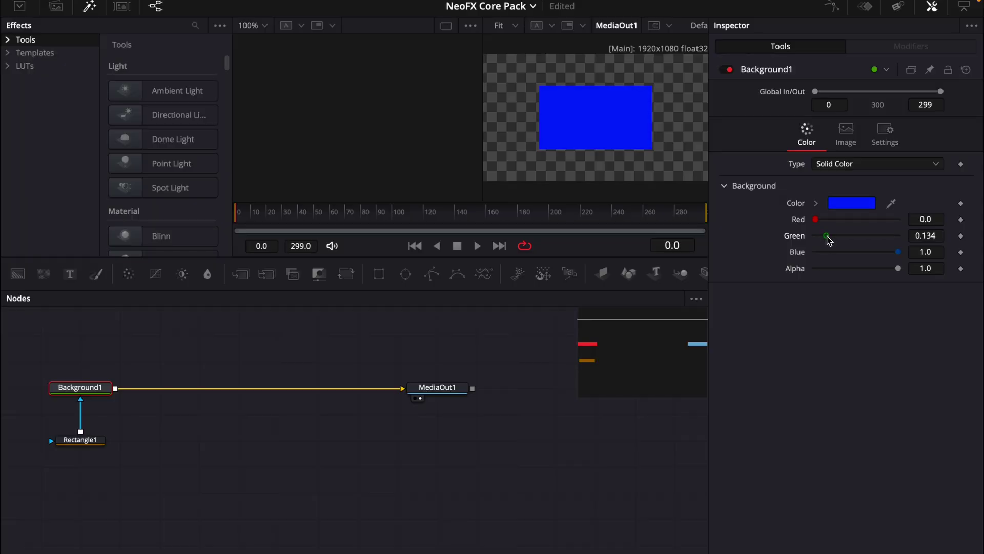
Raise the background's green slightly and add NeoLightSweepPro after Background1
click(318, 471)
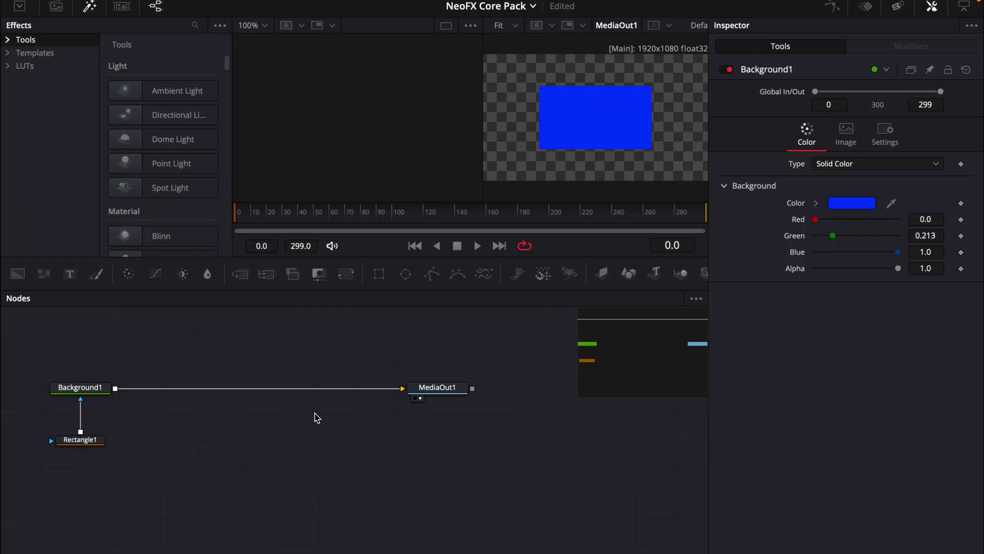
key(shift+space)
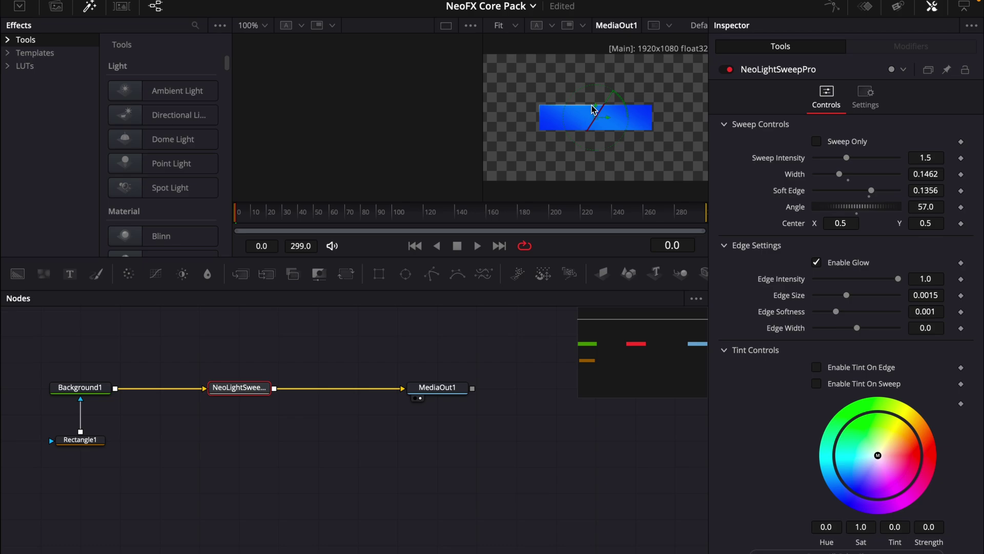
scroll(584, 118, up, 3)
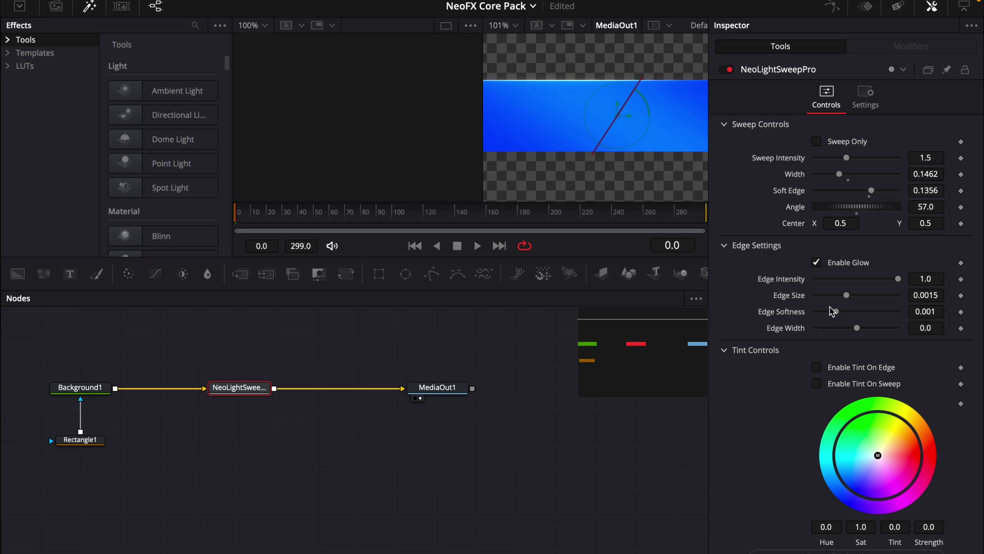
Toggle Enable Glow and Sweep Only off and back on to compare the sweep
click(817, 263)
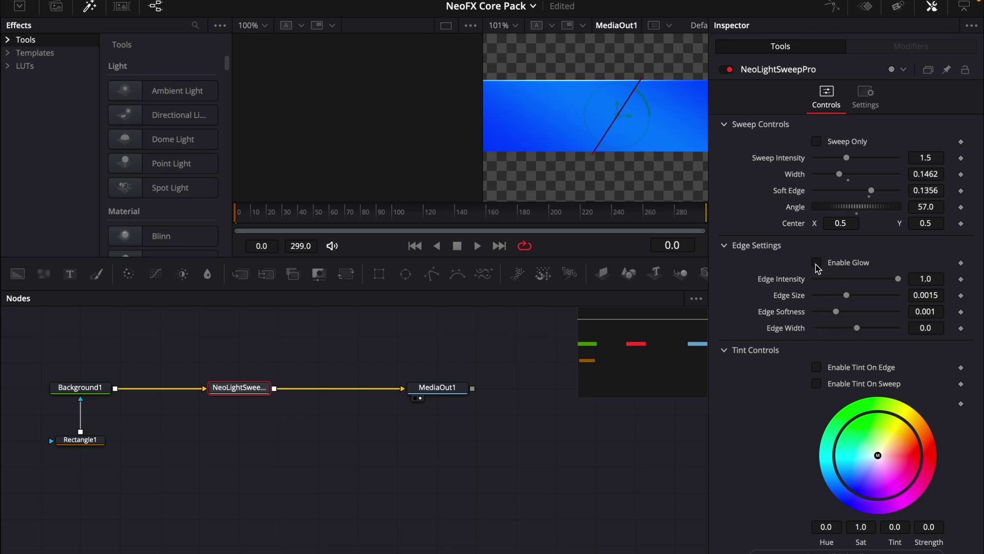
click(817, 264)
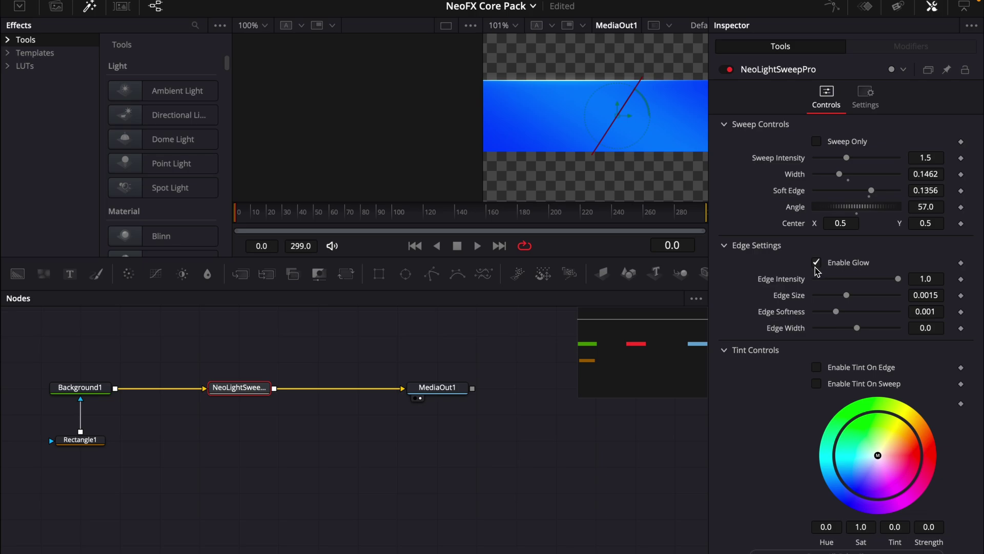
click(819, 142)
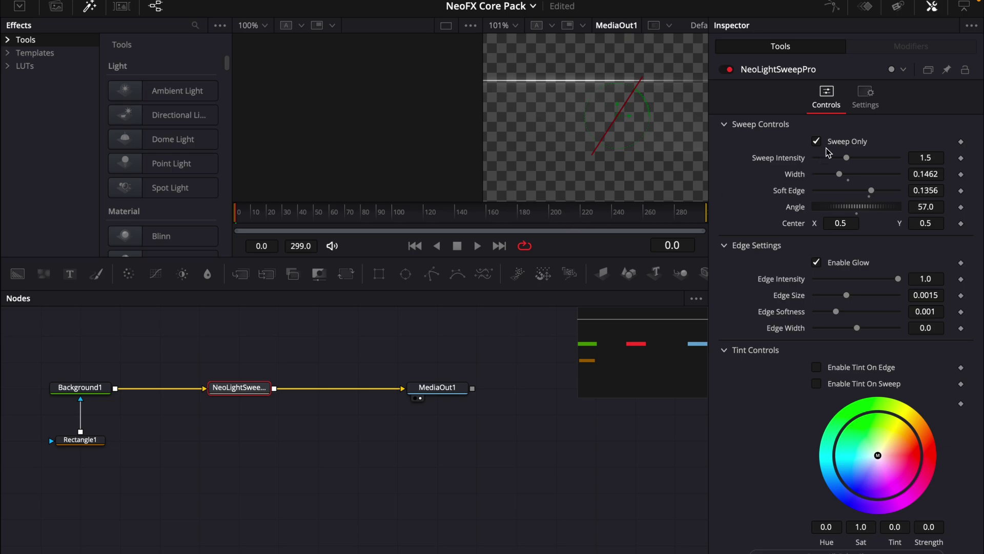
click(817, 142)
scroll(617, 155, down, 3)
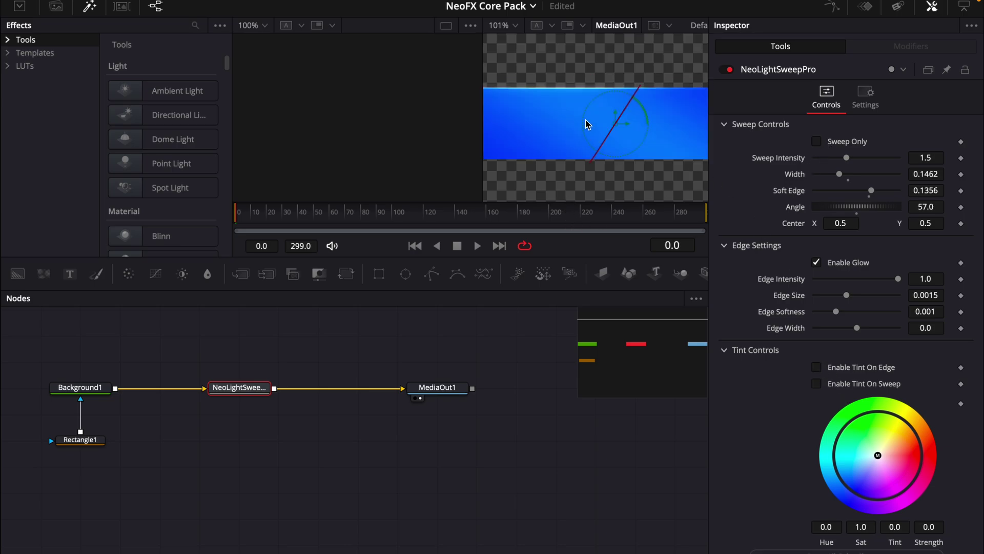
Try Tint On Edge and Tint On Sweep with red and cyan, then uncheck both tints
click(816, 367)
drag(876, 453, 920, 452)
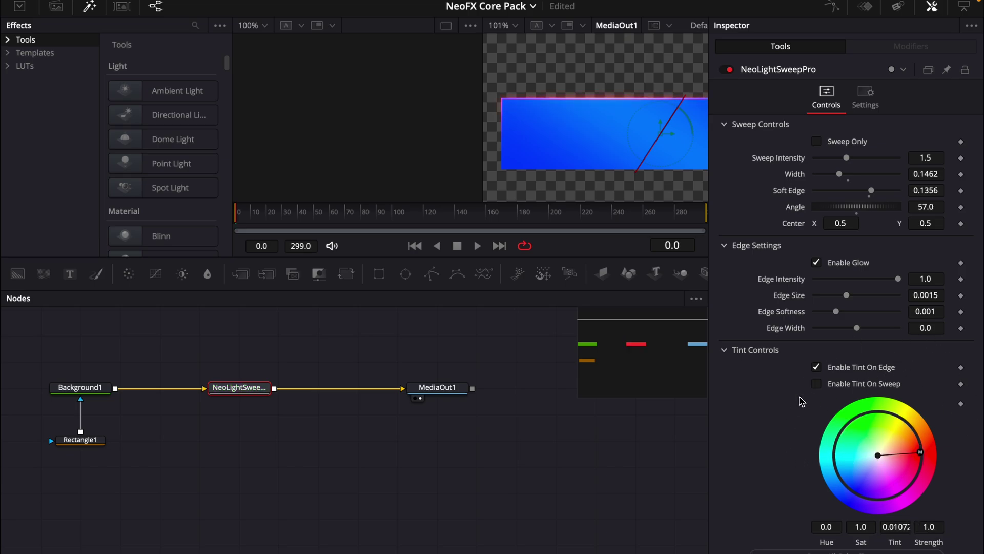
click(816, 384)
drag(792, 447, 793, 461)
click(818, 383)
click(818, 366)
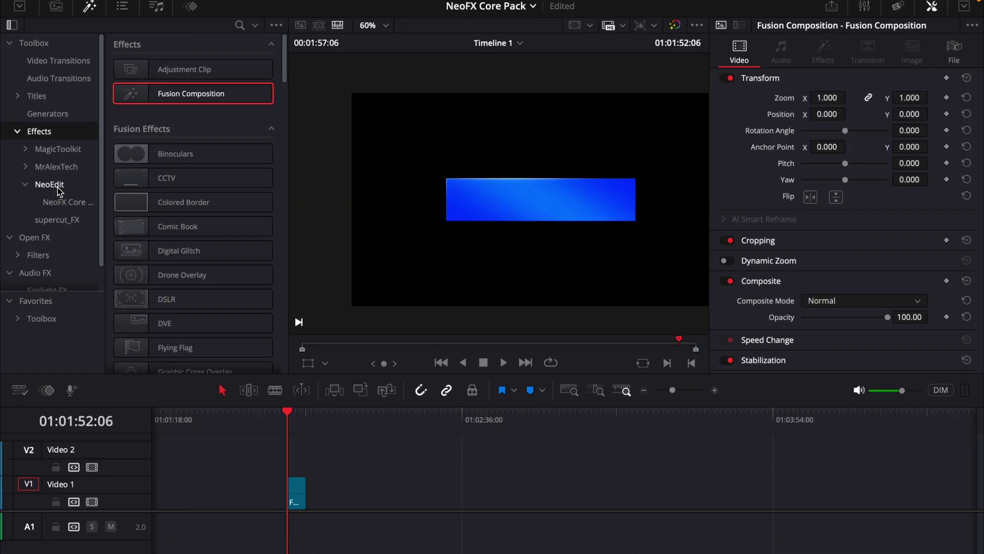
Place a Text+ title on Video 1 and apply Neo Light Sweep Pro to it
click(35, 96)
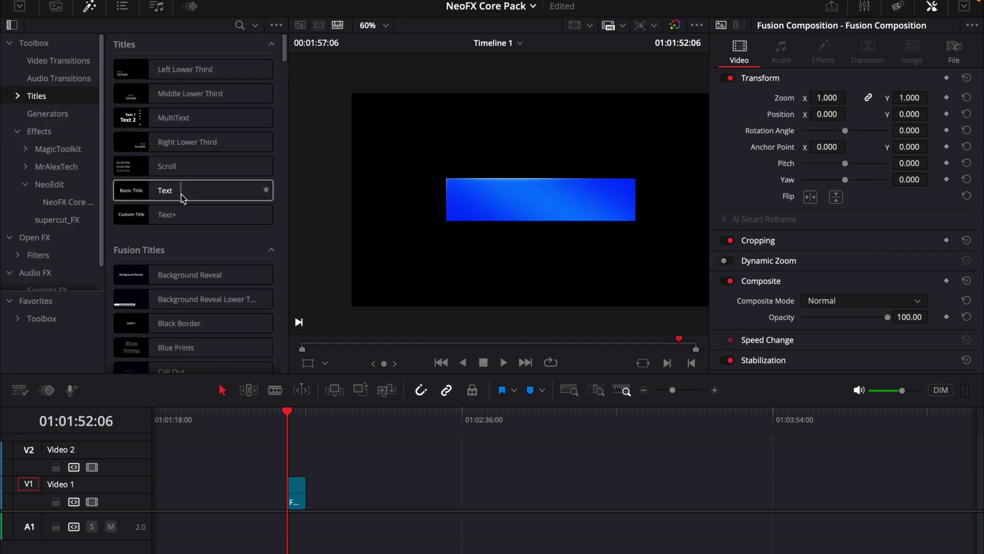
drag(180, 215, 364, 492)
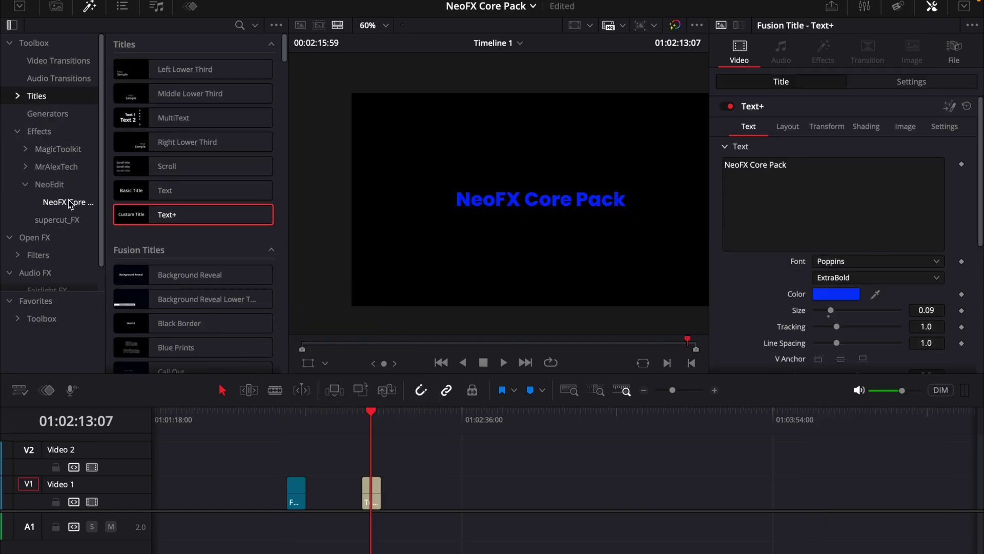
click(69, 204)
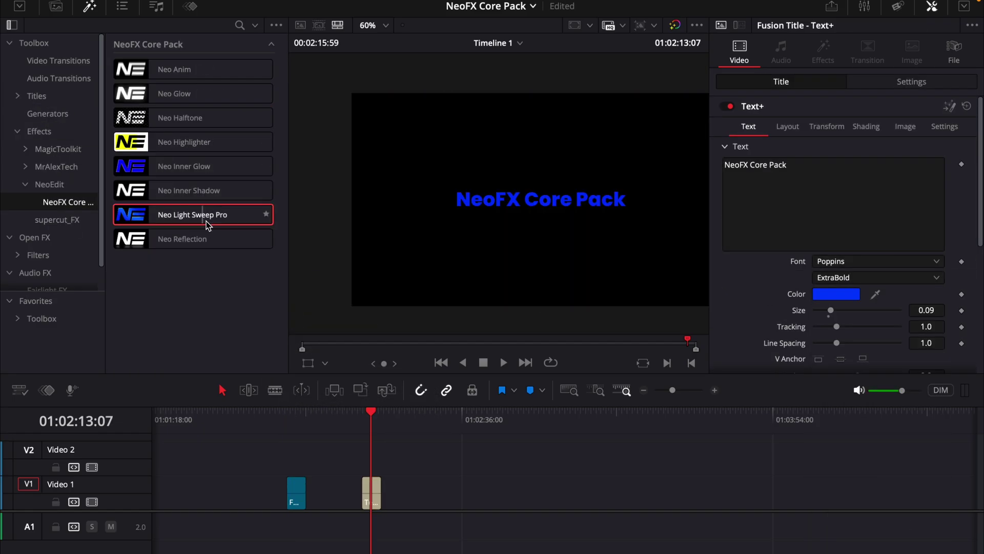
drag(209, 216, 371, 492)
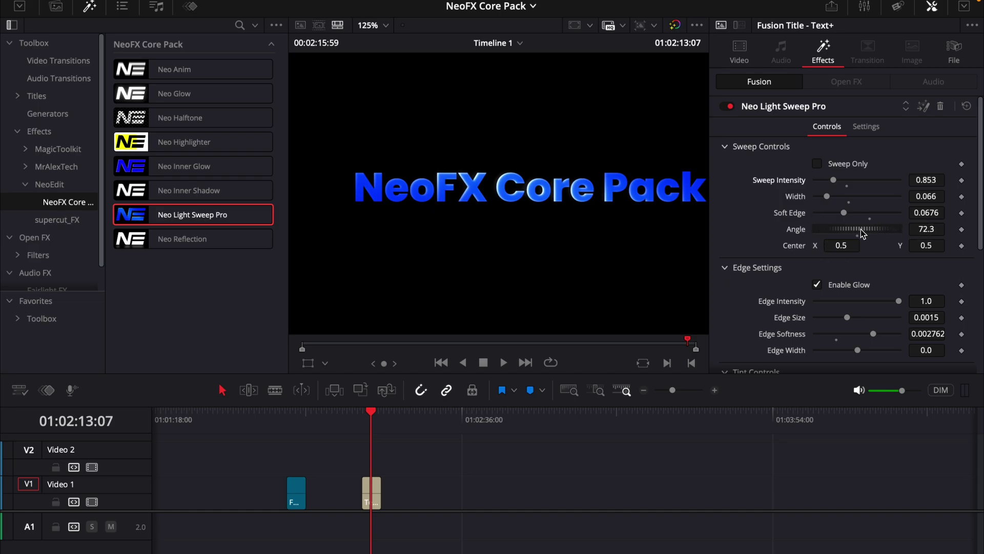
Set the sweep Angle to -37.9, keyframe Center X across, and play the sweep
drag(870, 233, 720, 246)
click(362, 418)
drag(843, 246, 772, 301)
click(382, 415)
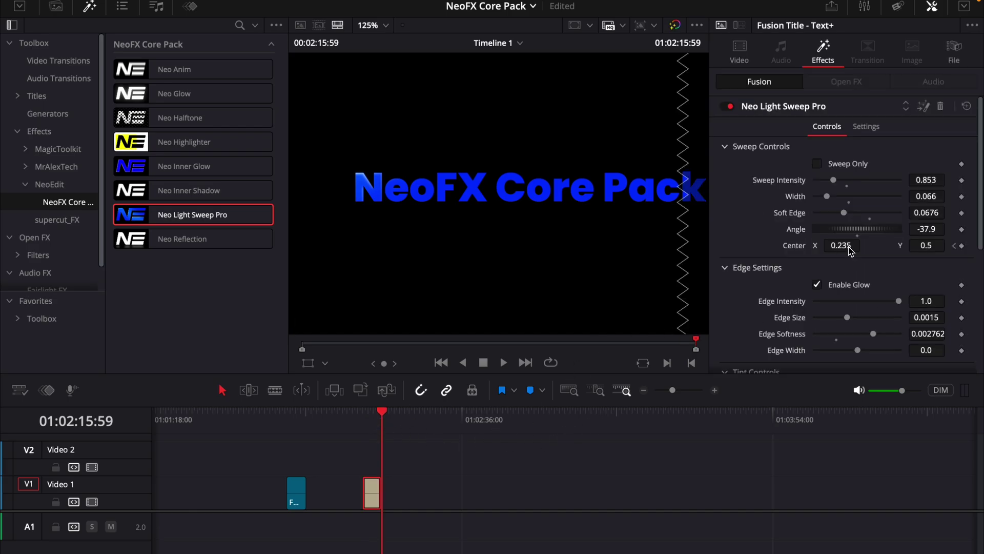
click(365, 416)
key(space)
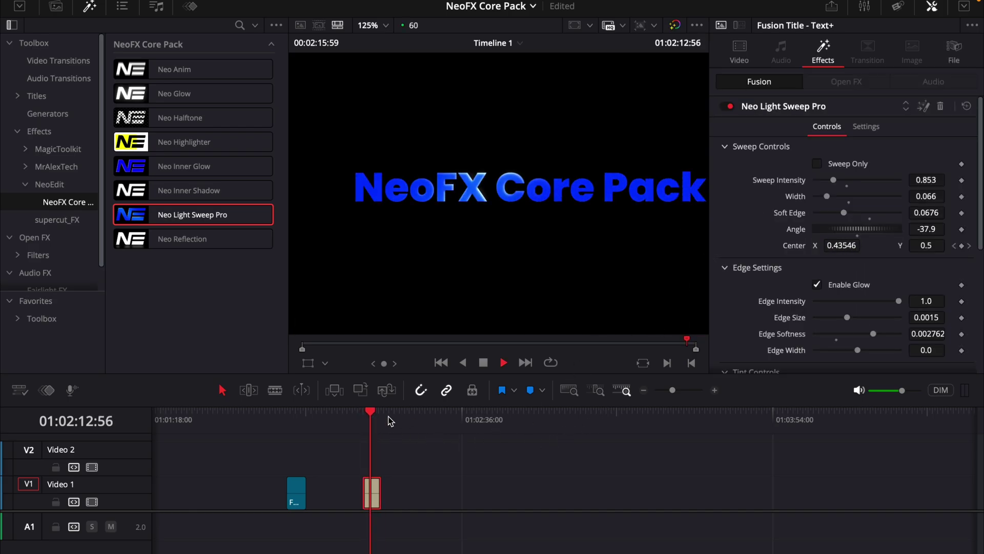
key(space)
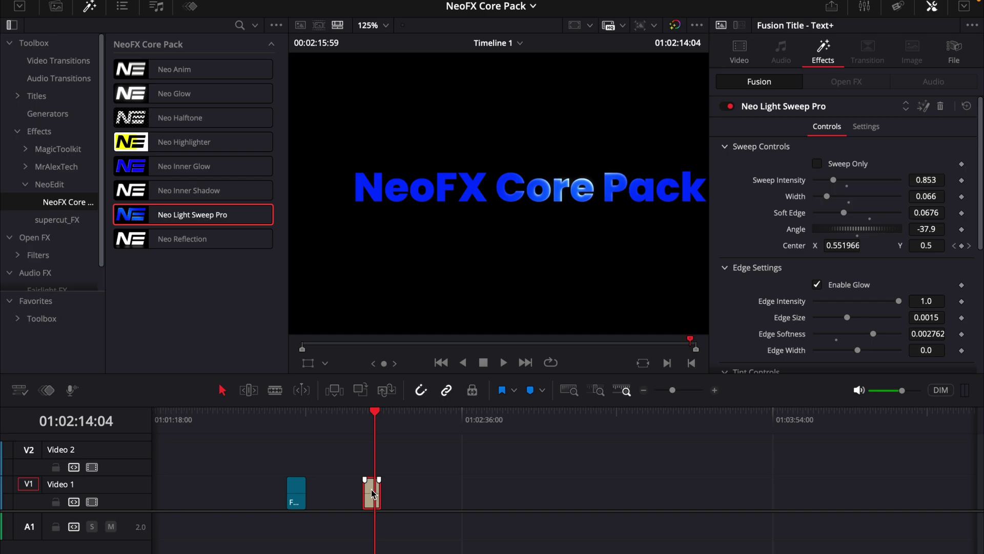
Move the title clip next to the first clip and apply Neo Highlighter to the screenshot
drag(372, 494, 321, 493)
click(335, 414)
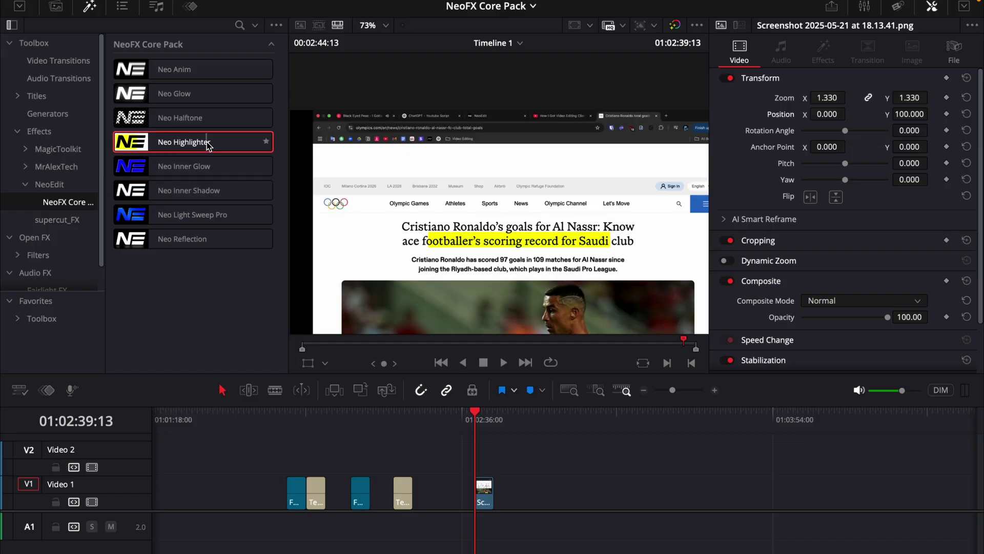
mouse_move(205, 142)
mouse_down()
mouse_move(451, 487)
mouse_move(494, 493)
mouse_up()
key(space)
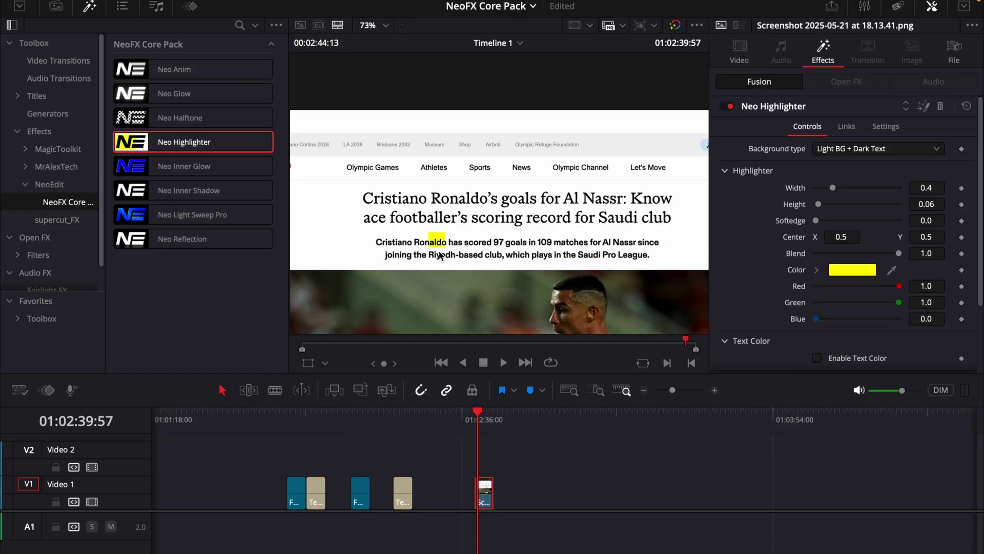
Enable Fusion Overlay and drag the highlight over the opening sentence, width 0.624591, then play
click(325, 366)
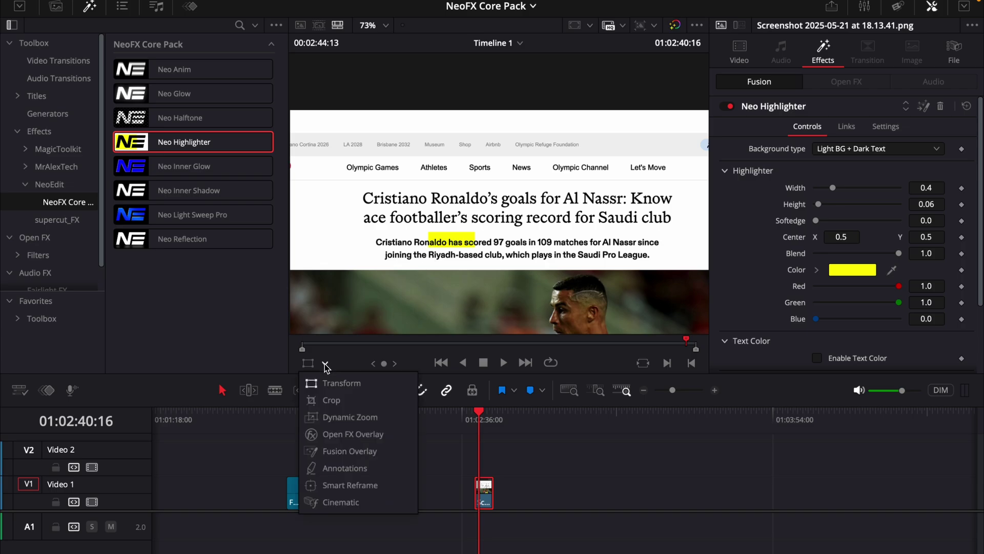
click(352, 451)
mouse_move(520, 240)
mouse_down()
mouse_move(475, 243)
mouse_move(510, 243)
mouse_up()
drag(603, 243, 662, 246)
click(475, 421)
key(space)
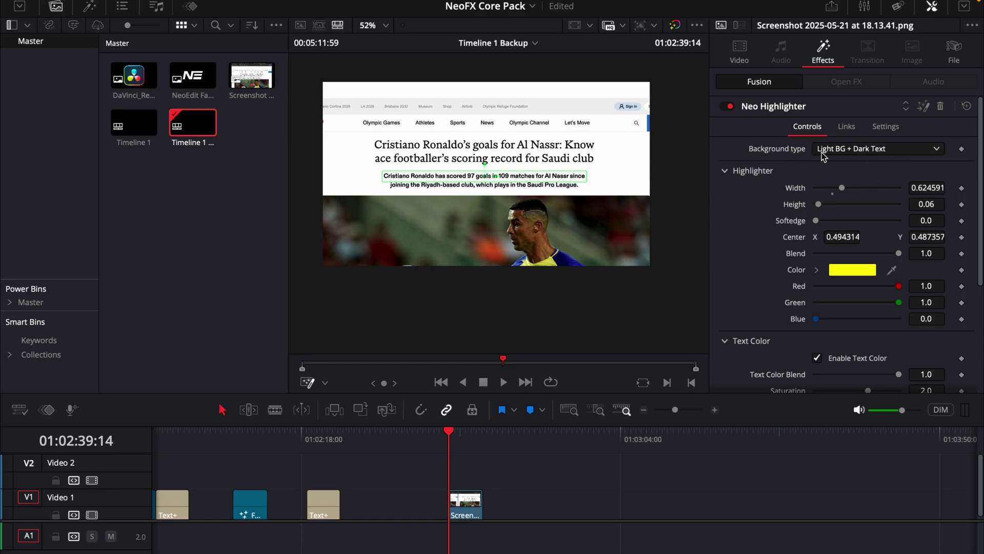
Leave Background type unchanged and view Neo Highlighter's Links tab and usage guide
click(847, 153)
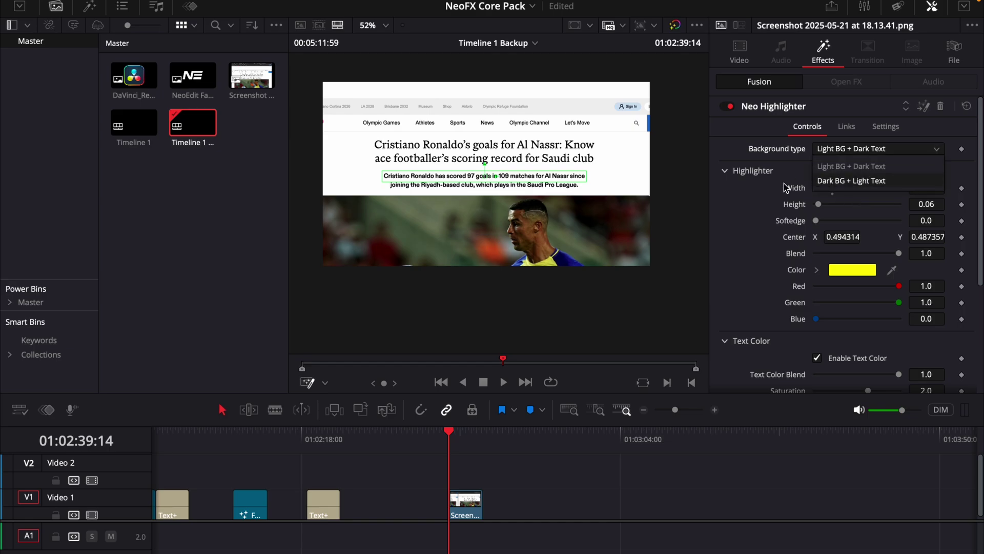
click(738, 215)
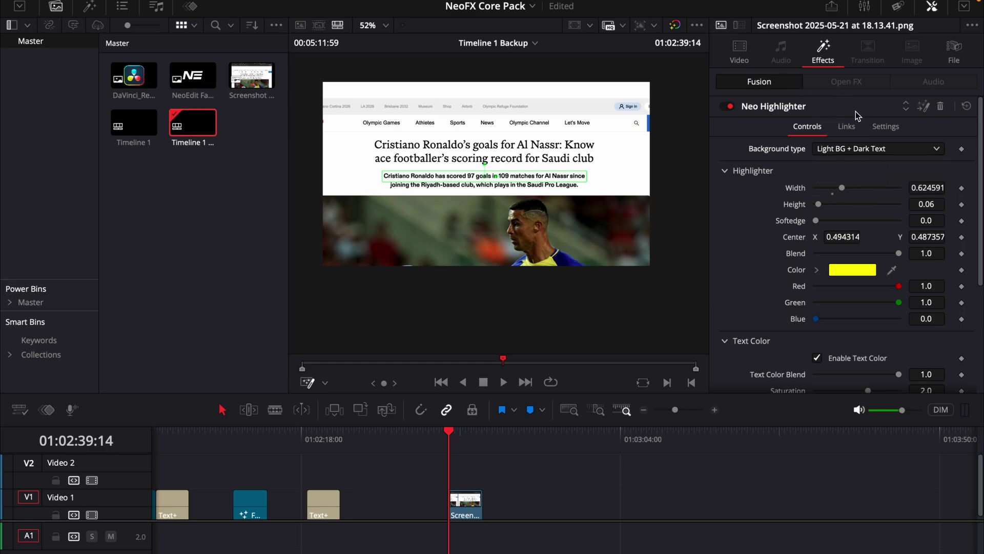
click(847, 127)
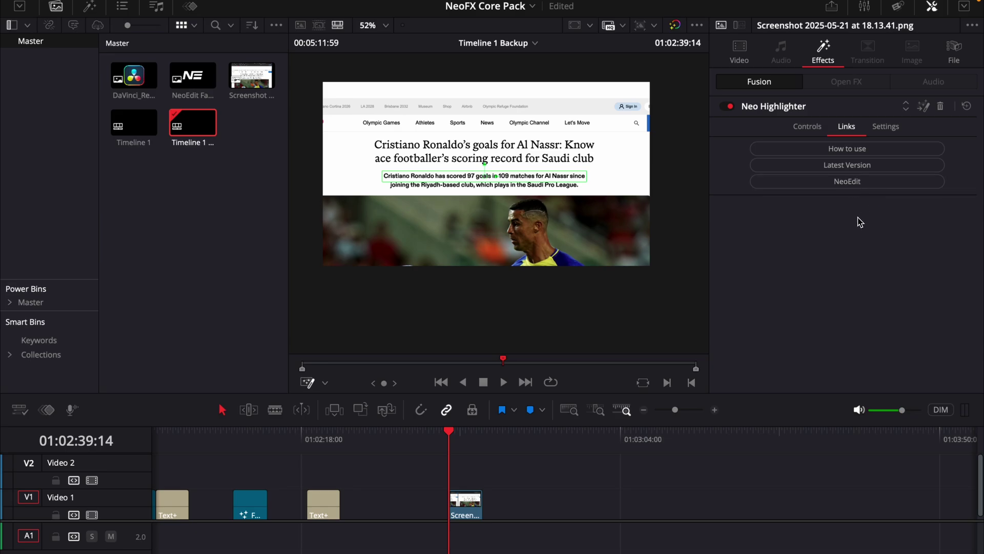
click(823, 149)
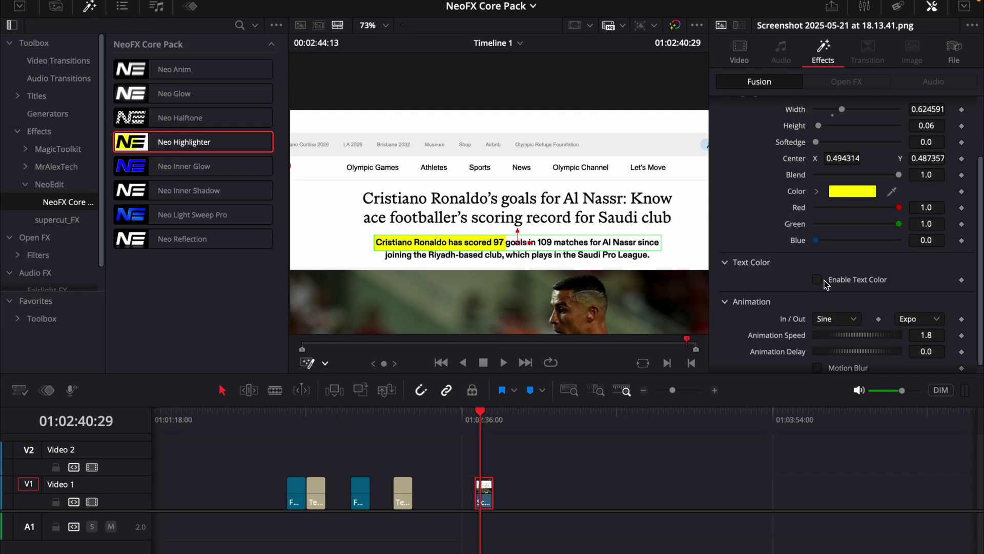
Turn on Enable Text Color and try a lower red level for highlighted text
click(823, 280)
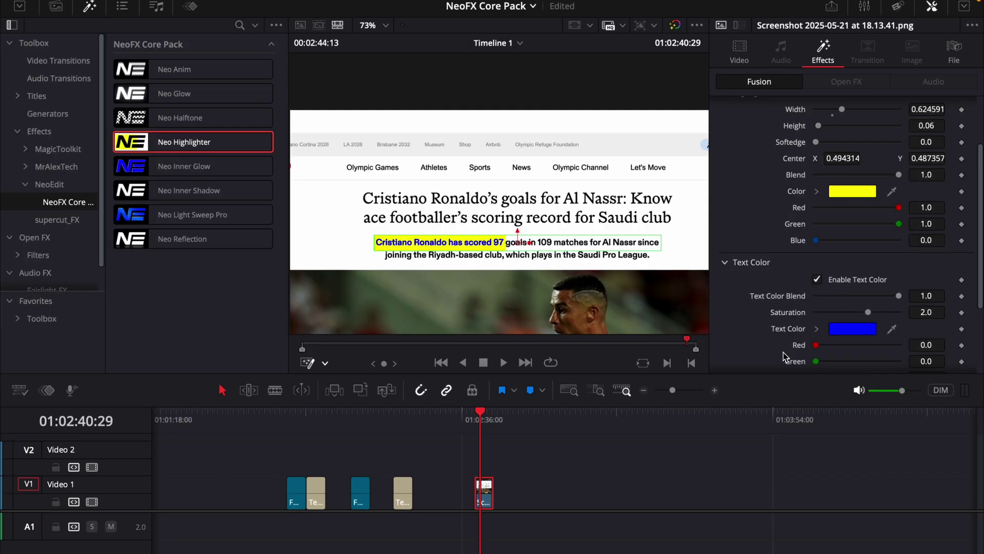
drag(816, 345, 734, 348)
drag(480, 413, 480, 416)
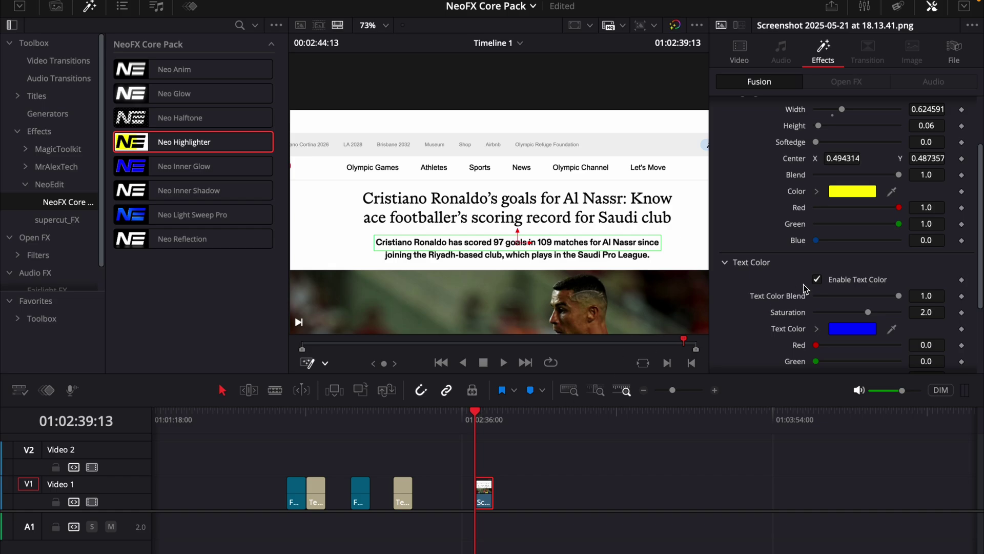
Raise Animation Speed from 1.8 to 6.167 and preview the faster highlight
scroll(804, 288, down, 3)
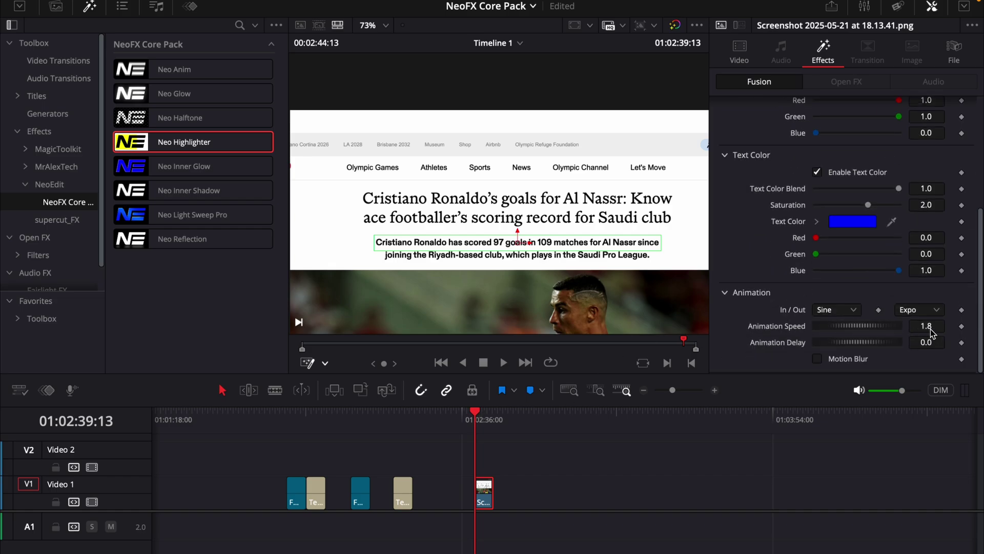
drag(931, 332, 905, 326)
key(space)
key(space)
key(space)
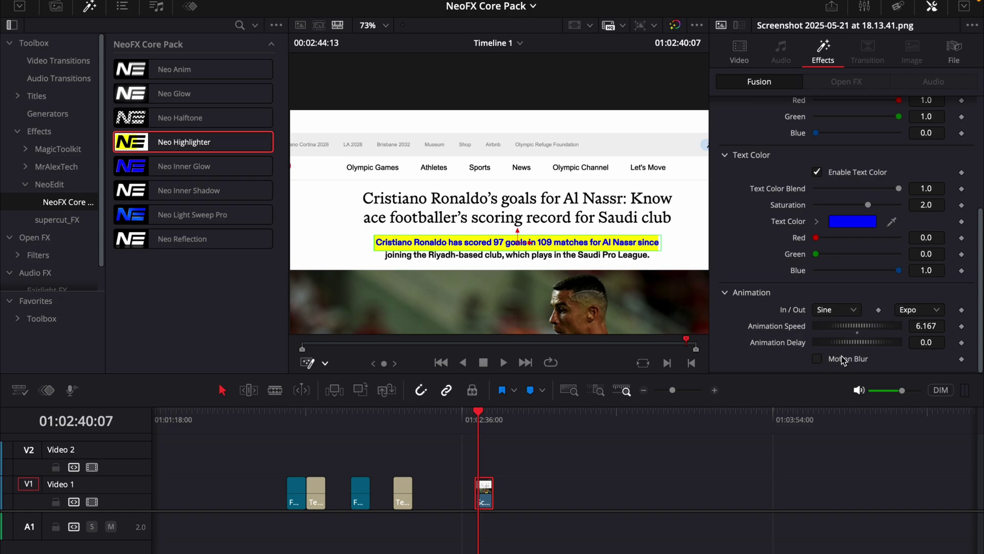
click(522, 480)
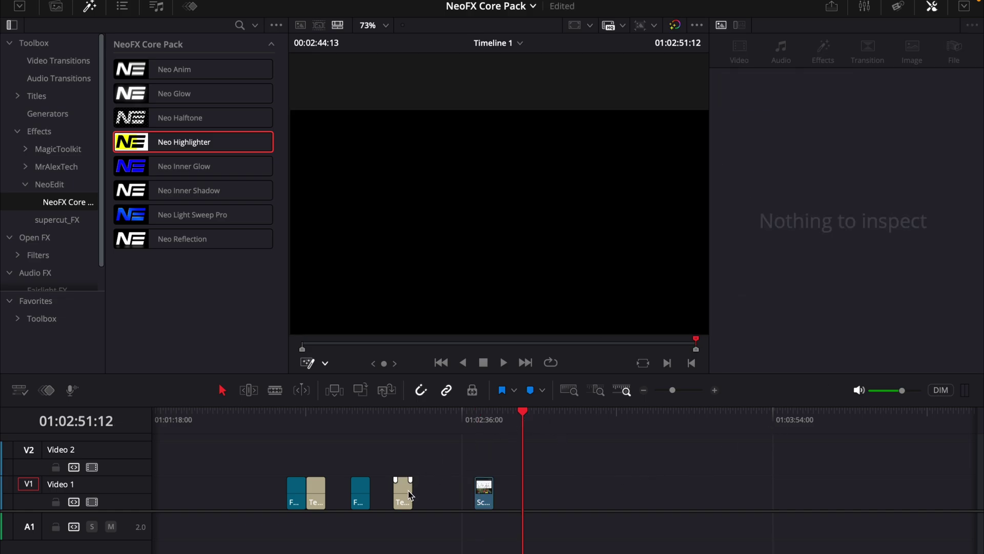
Apply Neo Anim from the Effects library to the Fusion Composition clip
drag(174, 69, 583, 501)
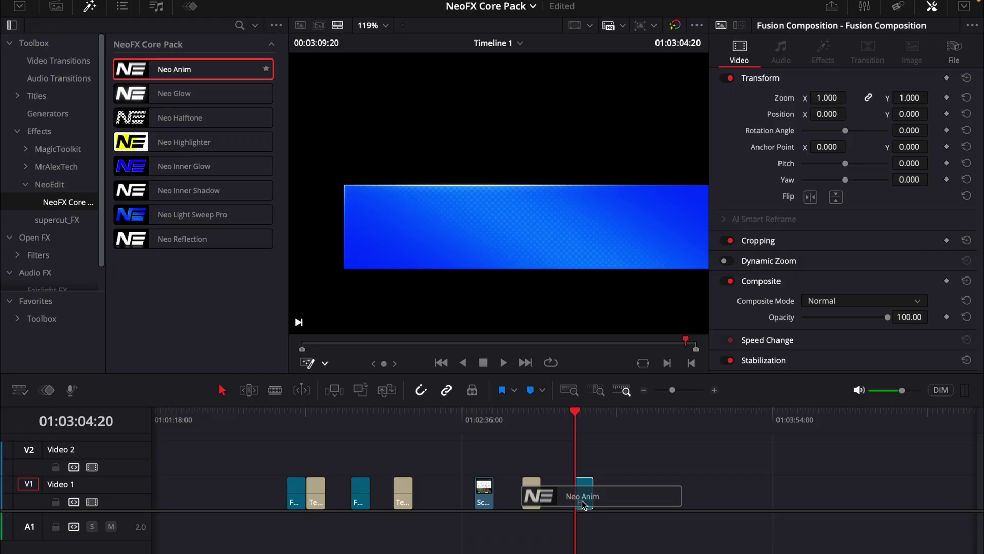
scroll(785, 282, up, 2)
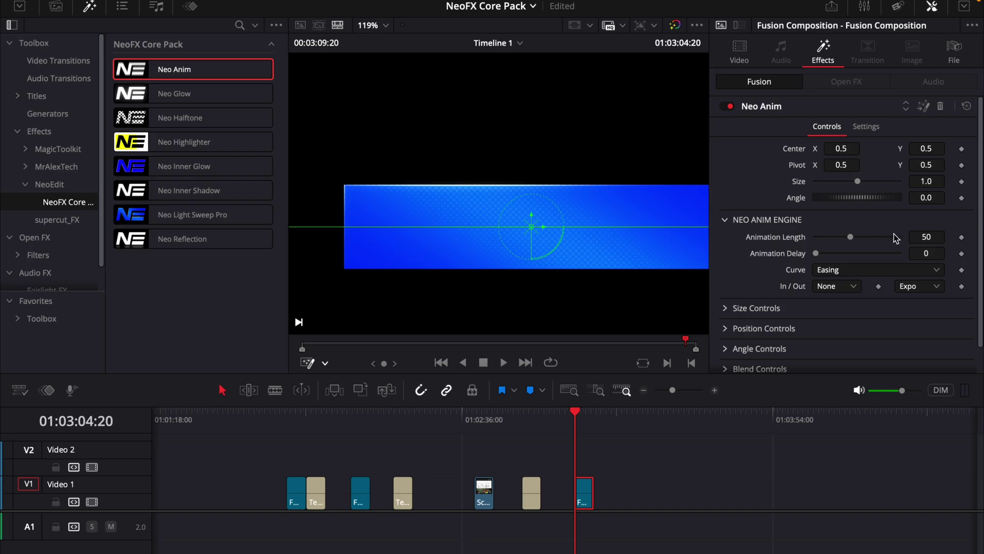
scroll(656, 396, up, 10)
scroll(570, 284, up, 10)
scroll(886, 312, down, 2)
scroll(541, 239, down, 10)
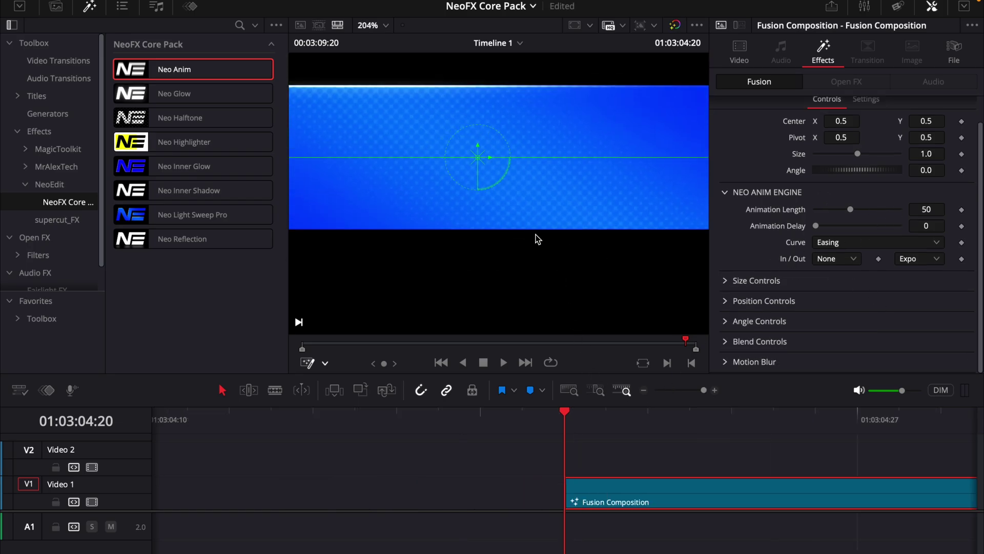
scroll(541, 241, down, 4)
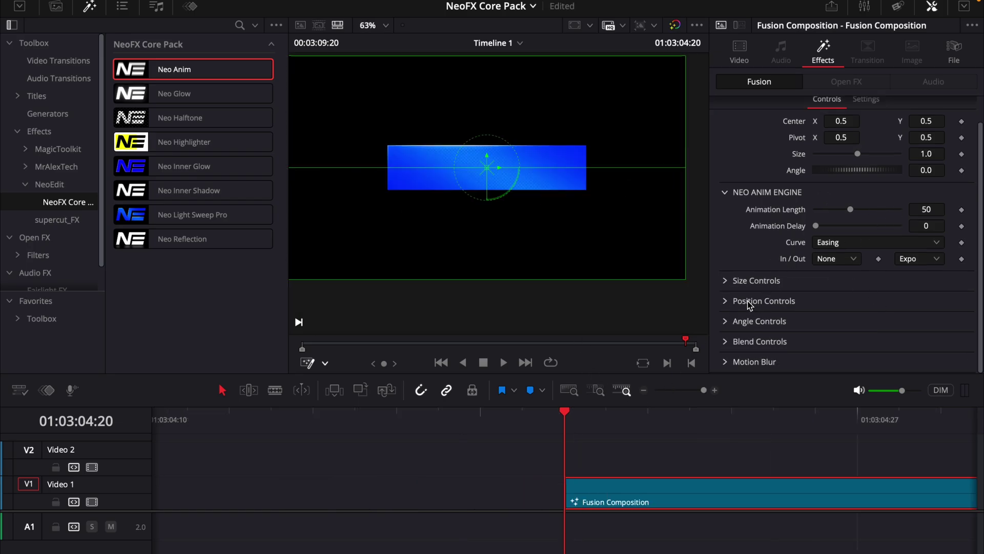
Expand Size Controls, turn Size On, and preview the grow-in animation
click(727, 282)
click(799, 299)
key(ctrl+minus)
key(space)
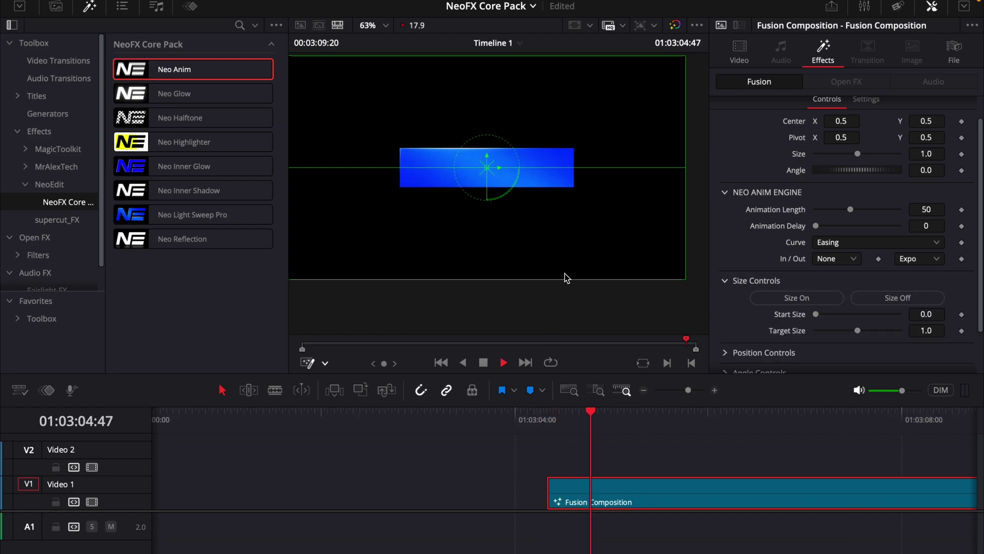
key(space)
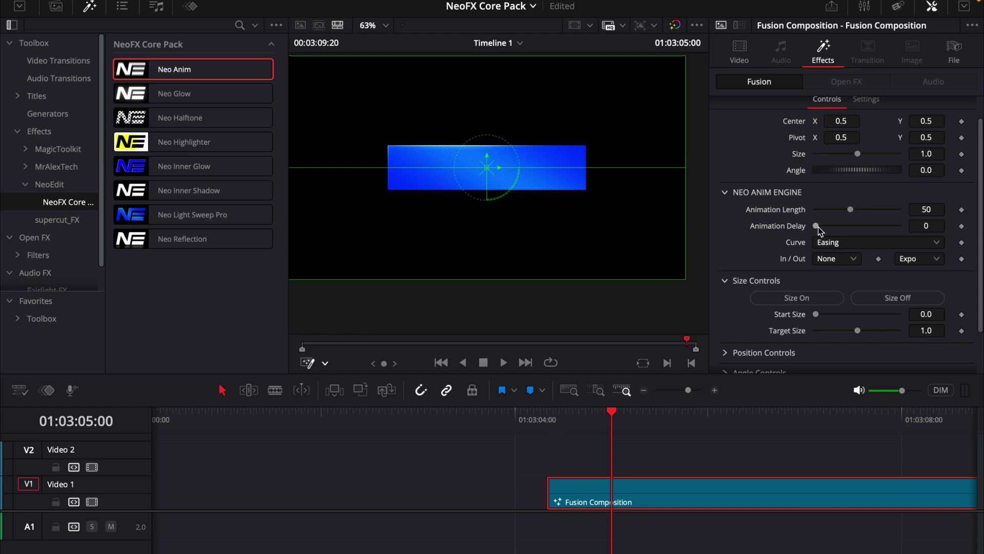
Try an Animation Delay while scrubbing, then reset the delay to 0
drag(817, 227, 820, 226)
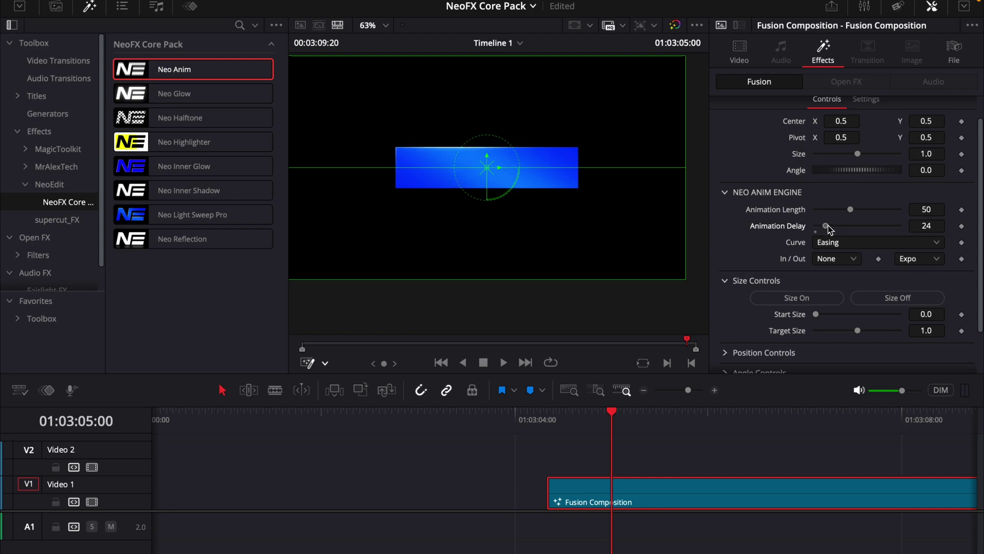
drag(829, 227, 826, 229)
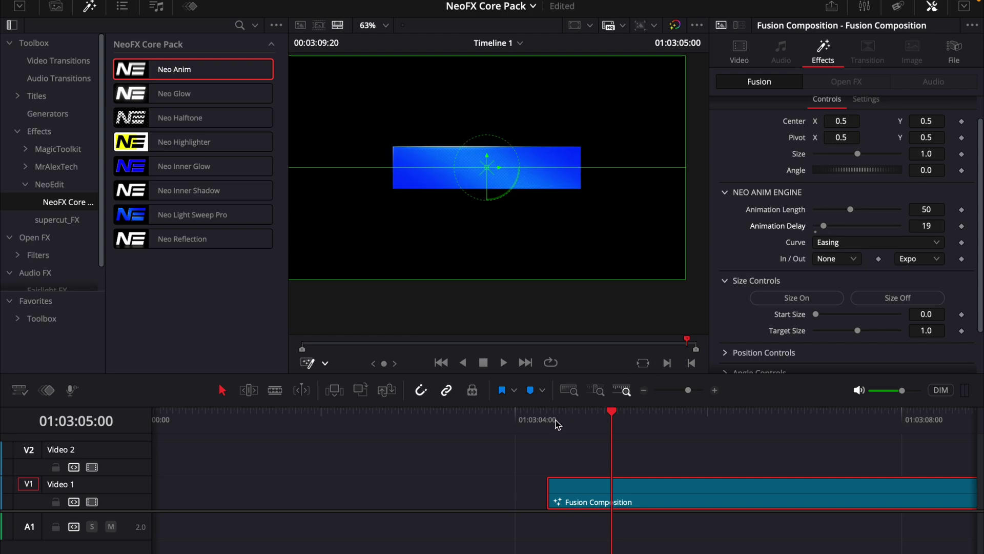
drag(551, 421, 586, 421)
drag(824, 227, 734, 356)
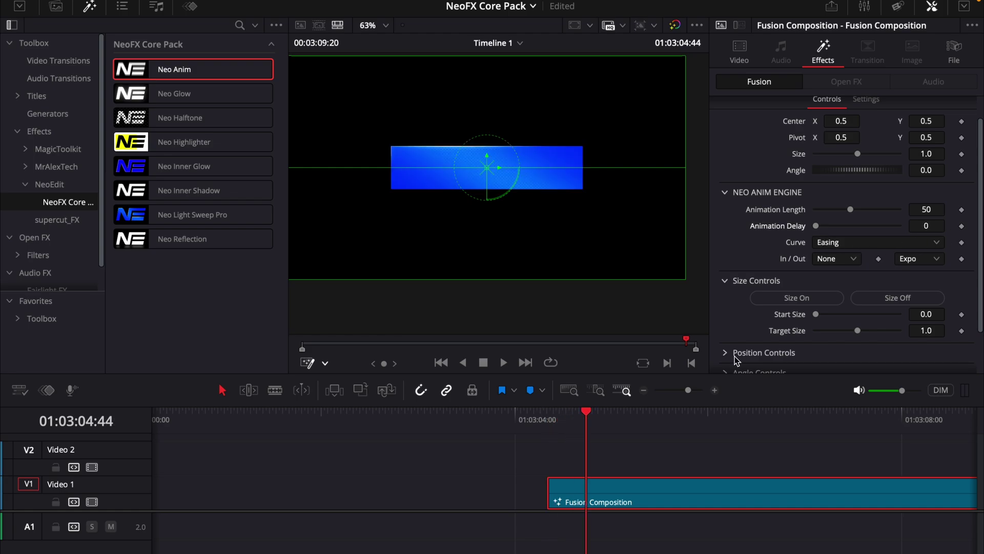
Switch Size off and Position On so the rectangle slides in, then preview
click(901, 302)
click(728, 315)
click(820, 341)
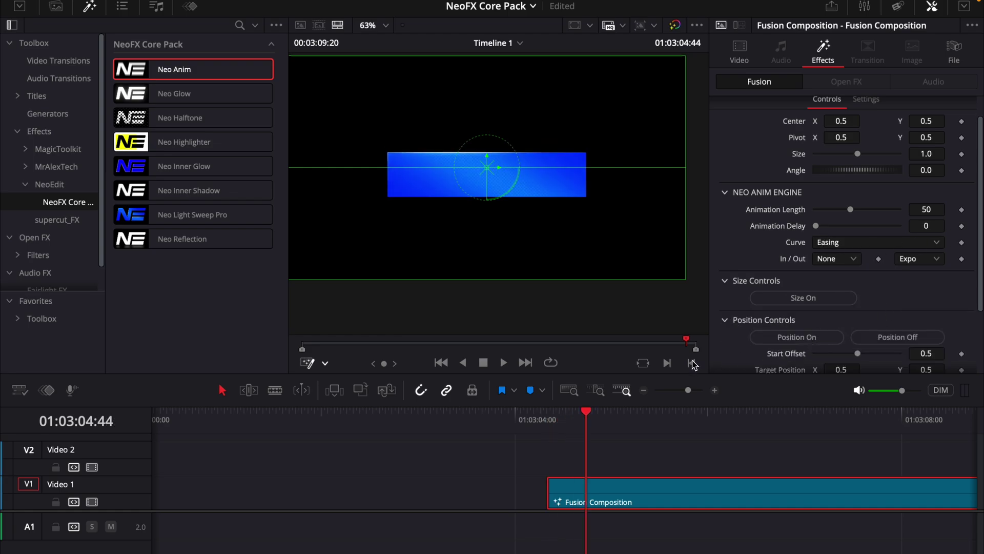
click(556, 421)
scroll(554, 250, down, 3)
key(space)
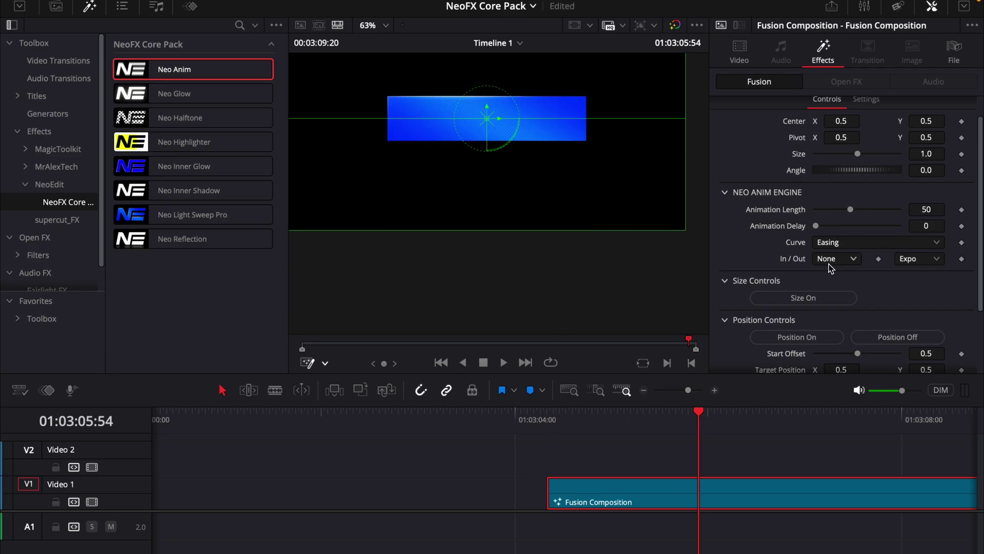
Turn on Angle and Blend, then switch Angle back off to keep only the fade
scroll(792, 311, down, 3)
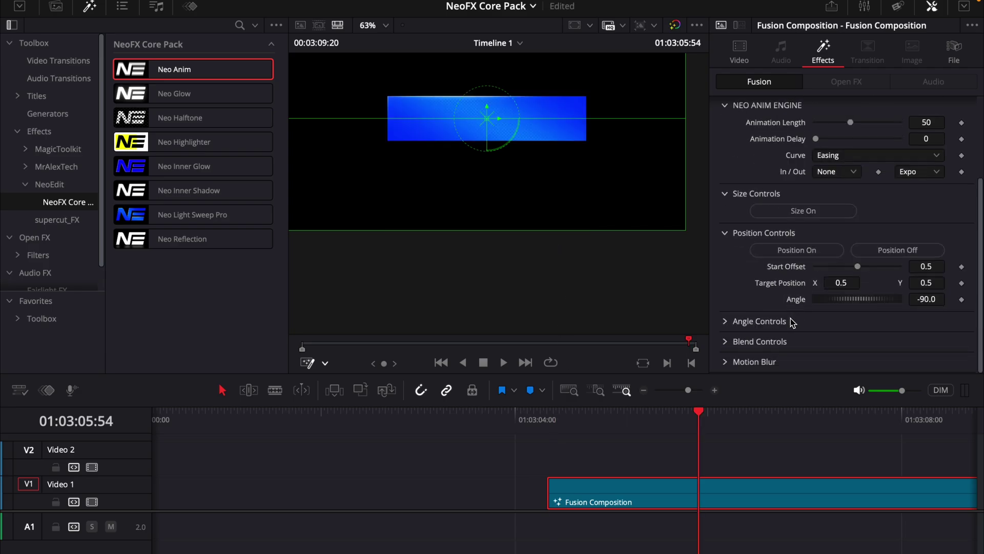
click(728, 322)
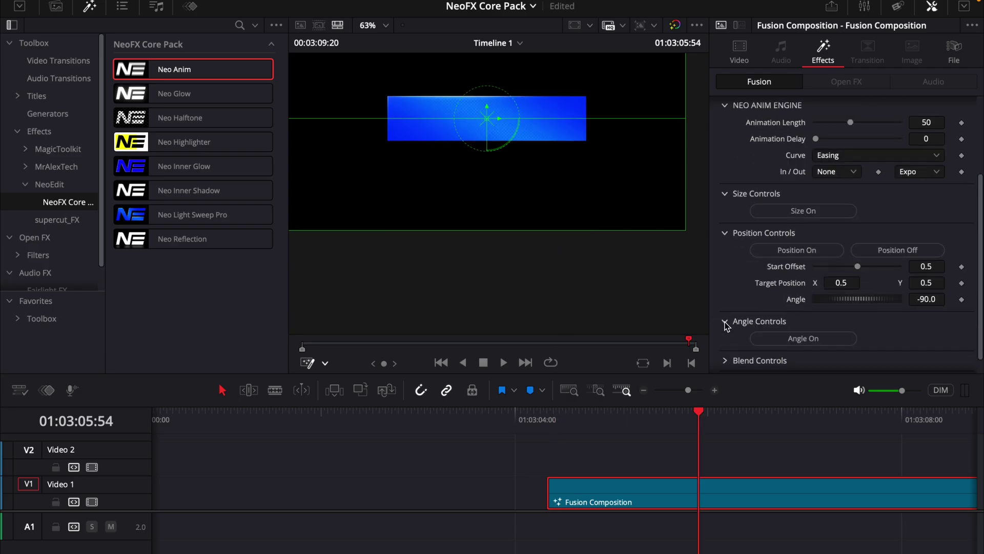
click(797, 337)
scroll(787, 342, down, 2)
click(735, 345)
click(791, 360)
click(889, 272)
Preview the slide and fade, then tick Motion Blur
mouse_move(555, 410)
mouse_down()
mouse_move(545, 410)
mouse_move(557, 410)
mouse_up()
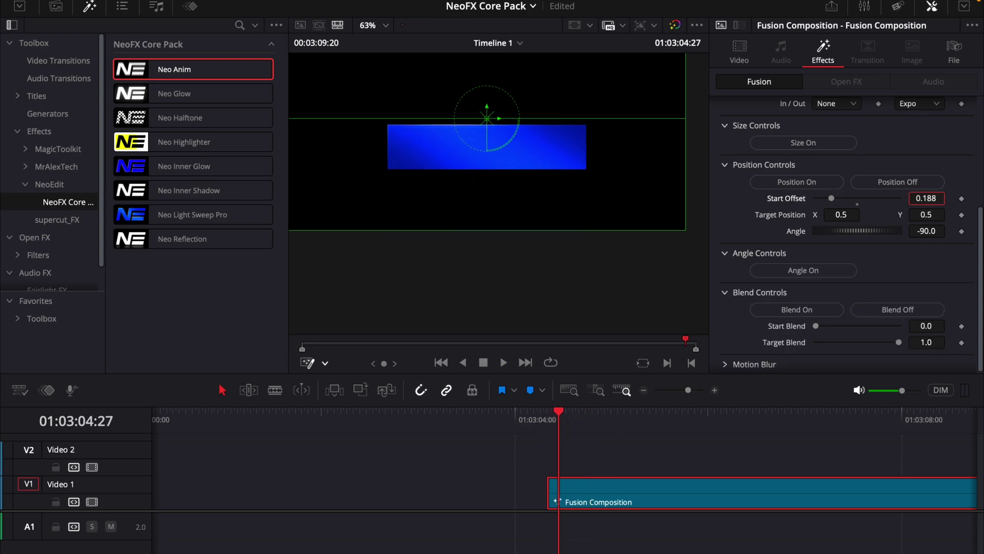
click(548, 416)
key(space)
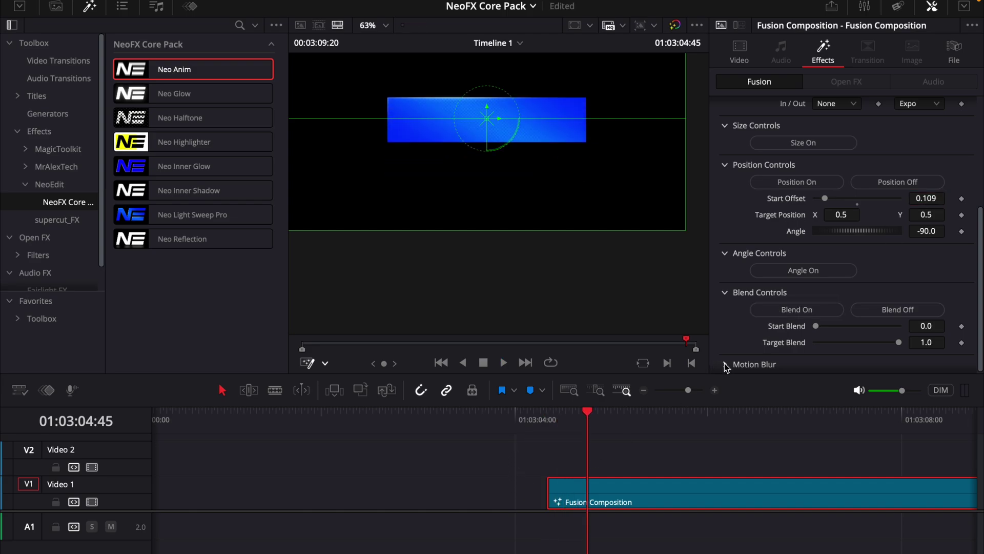
scroll(774, 336, down, 1)
click(821, 361)
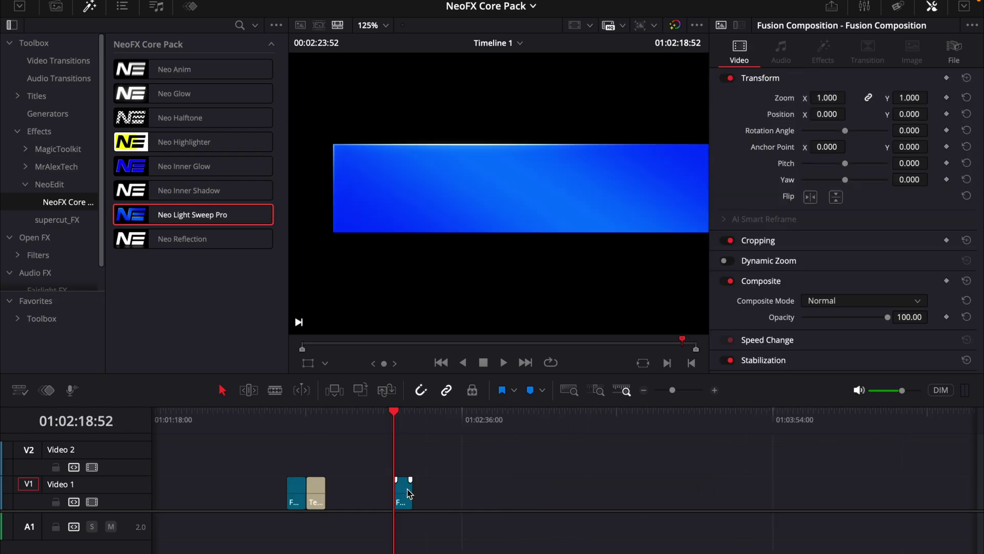
Select the next rectangle clip, delete its NeoLightSweep, and add NeoInnerGlow
click(409, 494)
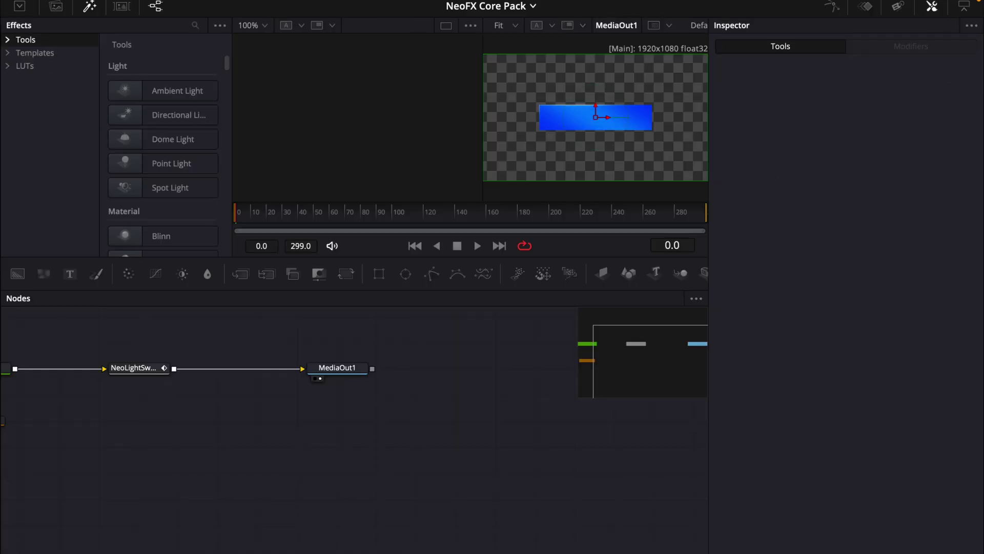
click(153, 370)
key(Delete)
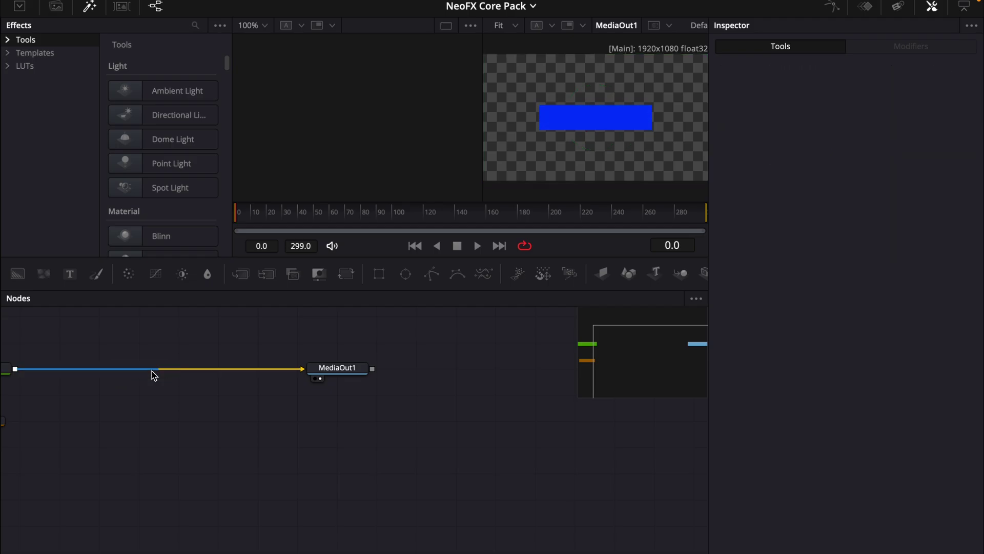
key(shift+space)
text(neo l)
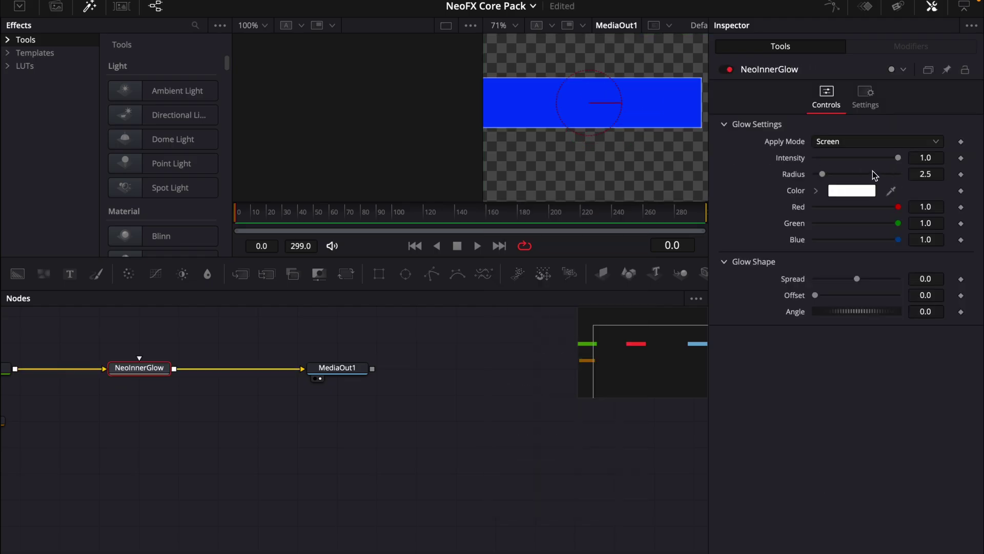
Widen the inner glow radius and adjust the background's red and green levels
drag(822, 174, 630, 121)
scroll(631, 121, down, 1)
scroll(630, 122, down, 5)
click(77, 370)
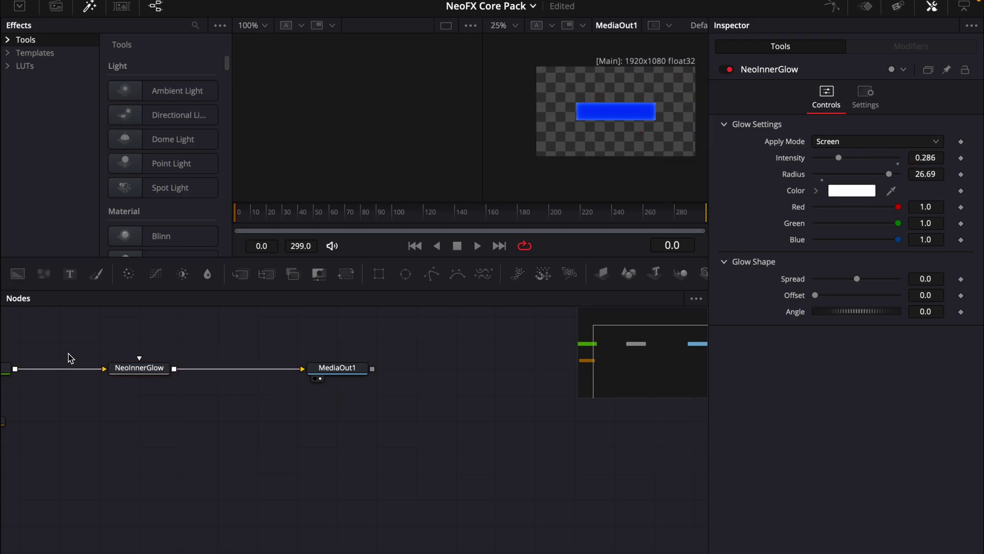
scroll(80, 376, left, 5)
click(148, 366)
drag(816, 220, 921, 236)
drag(832, 235, 850, 237)
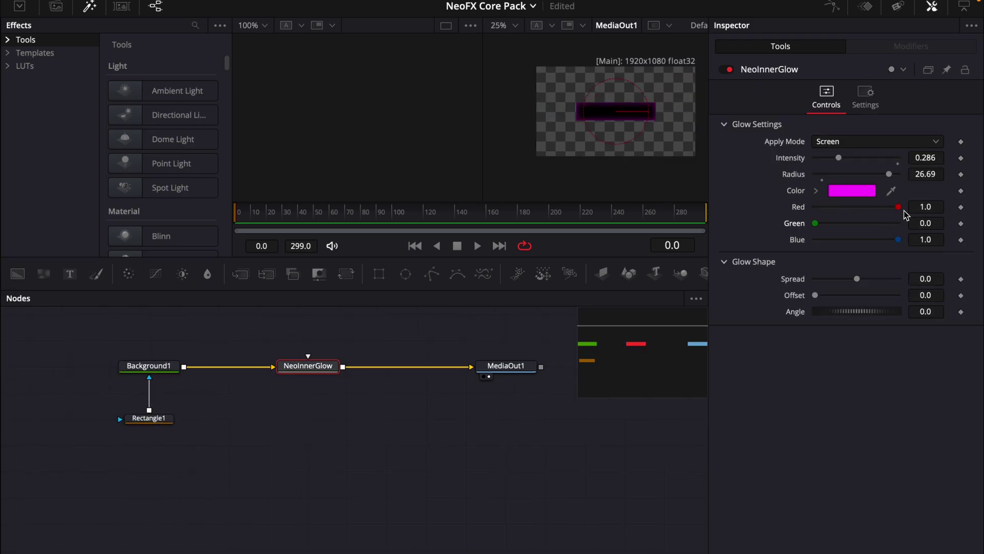
Make the glow blue with Radius 90 and add an Ellipse node to form a circle
drag(898, 207, 815, 207)
click(930, 179)
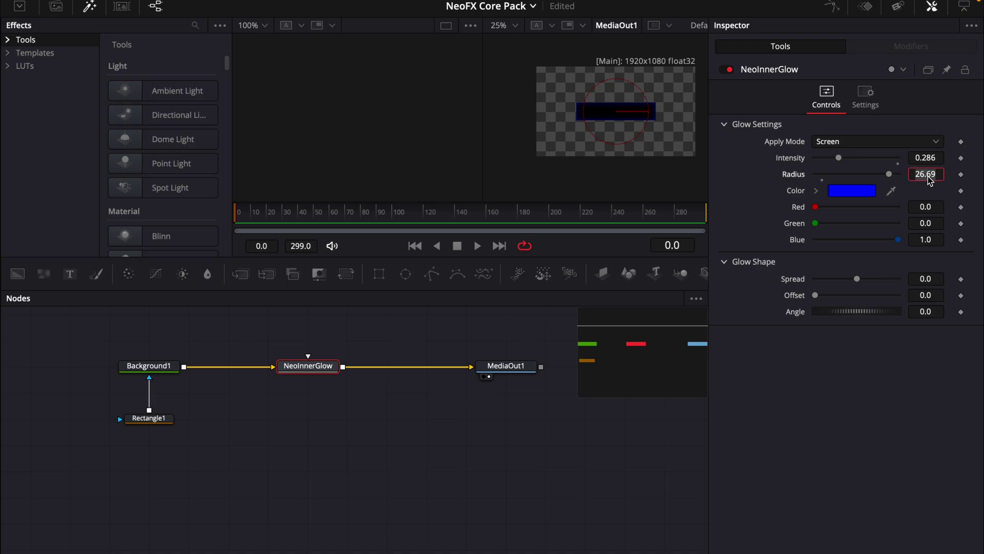
text(90)
key(Tab)
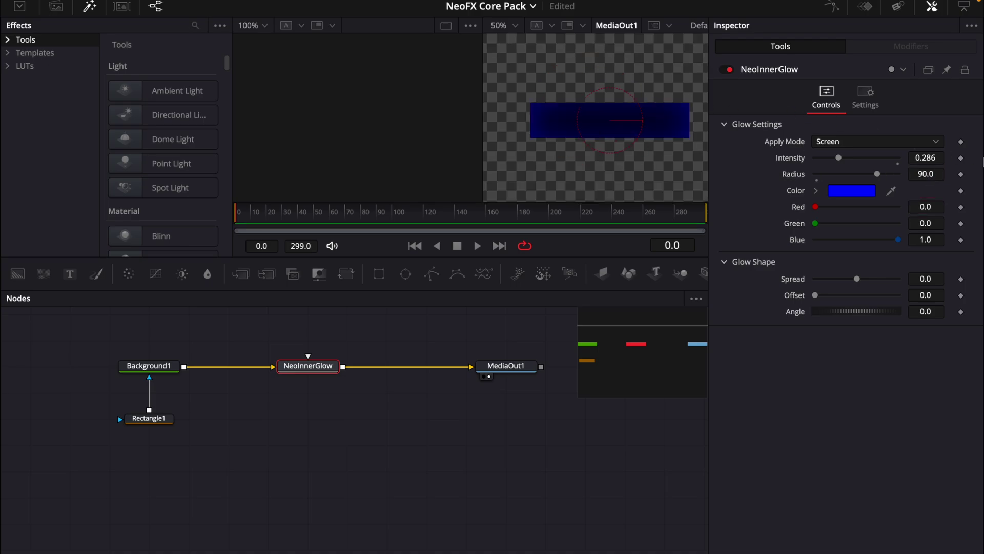
drag(924, 177, 919, 181)
drag(405, 276, 149, 445)
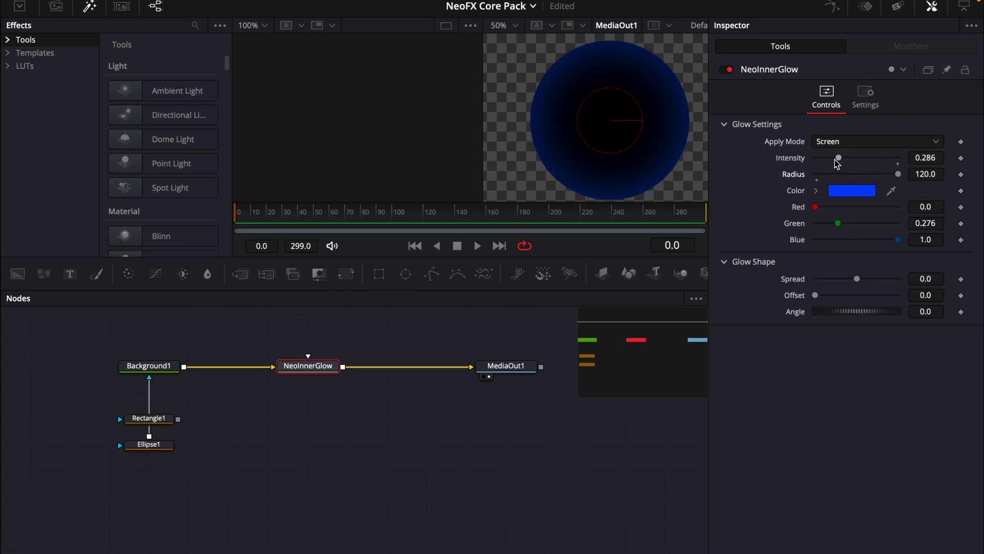
drag(837, 163, 867, 168)
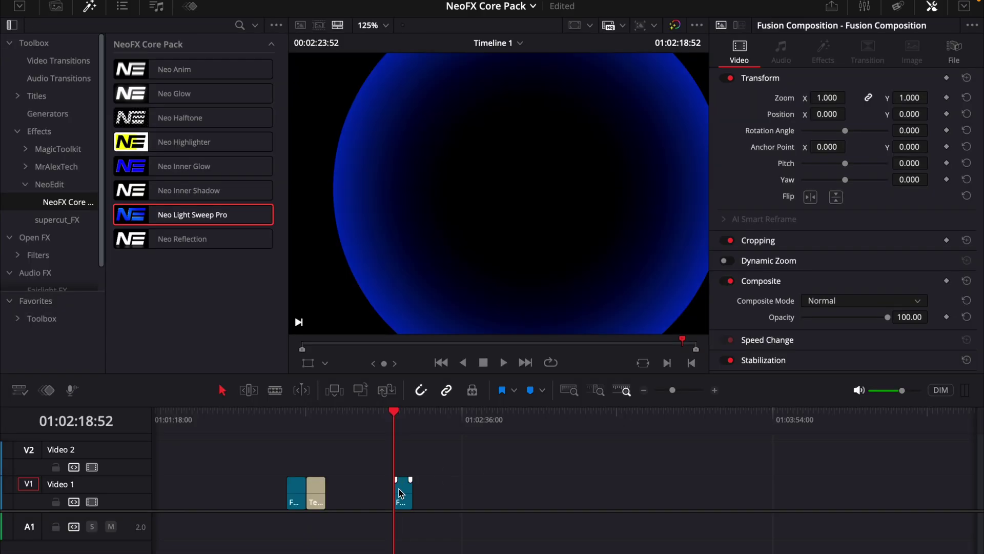
Save the project, remove Neo Light Sweep Pro from the title, and set its text to Snow
key(shift+z)
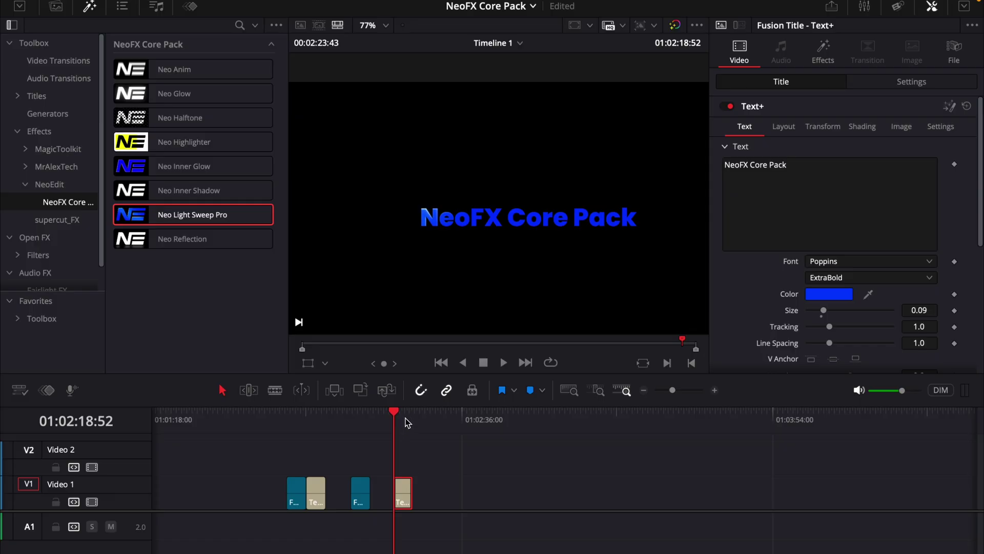
key(ctrl+s)
click(825, 53)
click(948, 105)
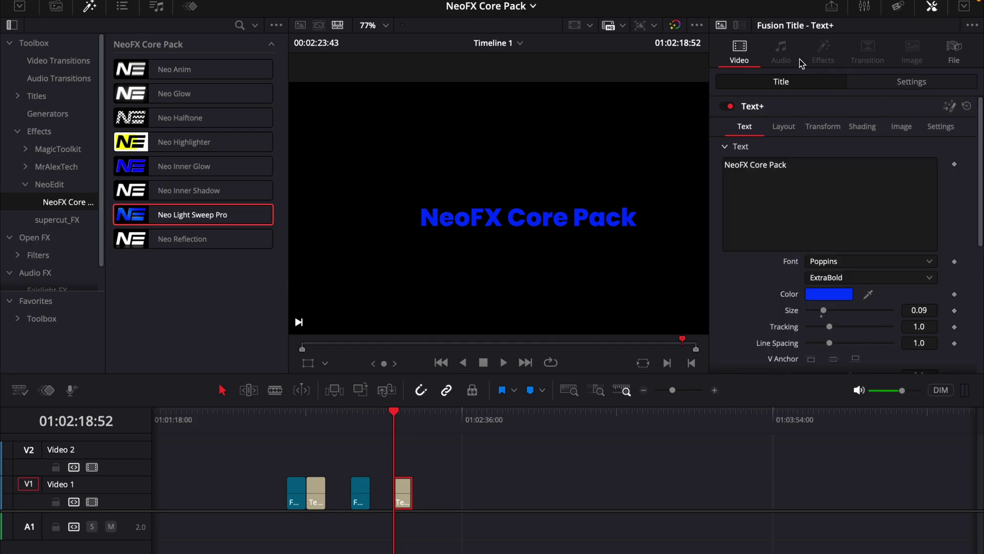
click(831, 294)
click(273, 333)
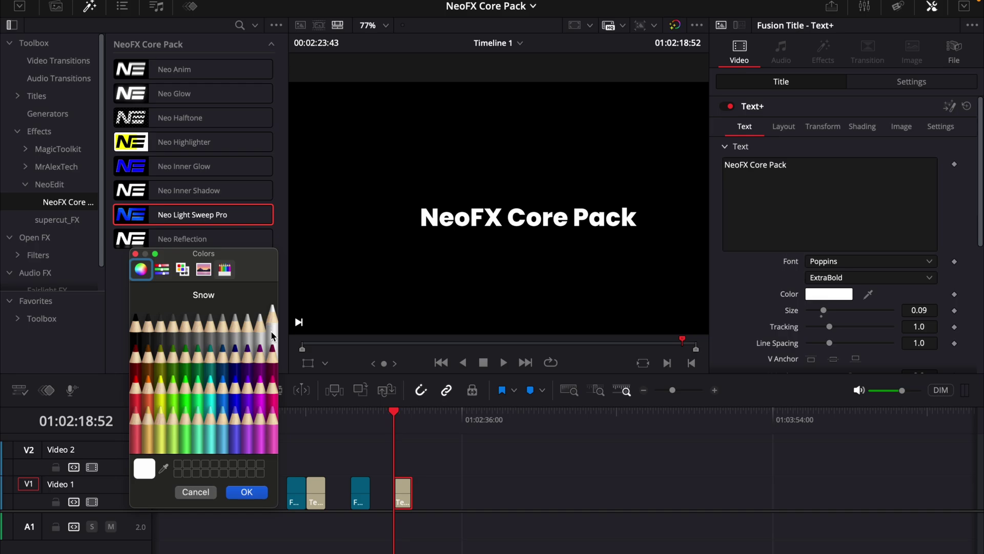
click(257, 492)
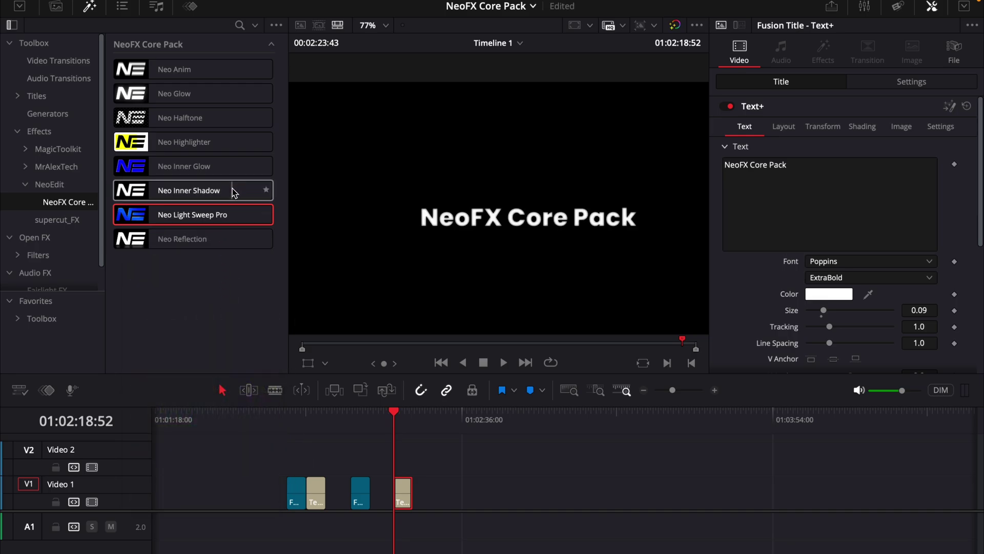
Apply Neo Inner Shadow with Offset 0.004, Angle 34.6 and Blend 0.469, then compare it off
drag(240, 190, 402, 491)
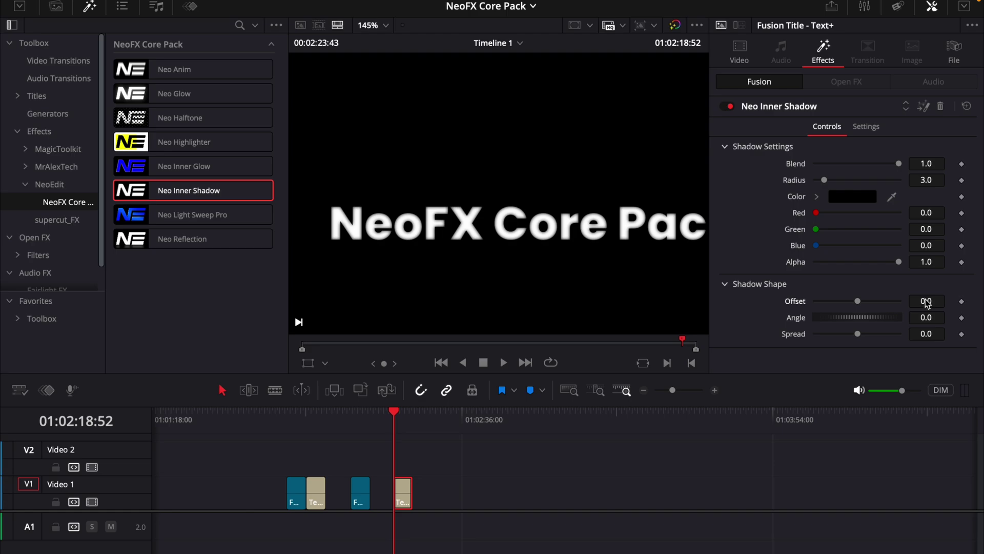
drag(928, 303, 946, 317)
drag(926, 165, 904, 165)
click(730, 106)
Turn the inner shadow back on and lower Neo Glow Intensity to about 0.11
click(730, 106)
click(514, 390)
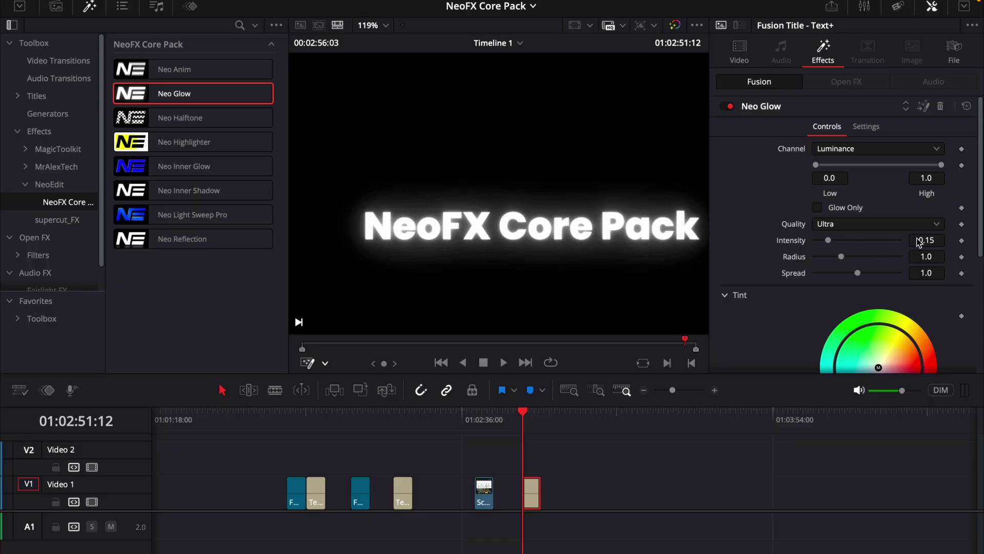
mouse_move(936, 241)
mouse_down()
mouse_move(914, 242)
mouse_move(934, 241)
mouse_up()
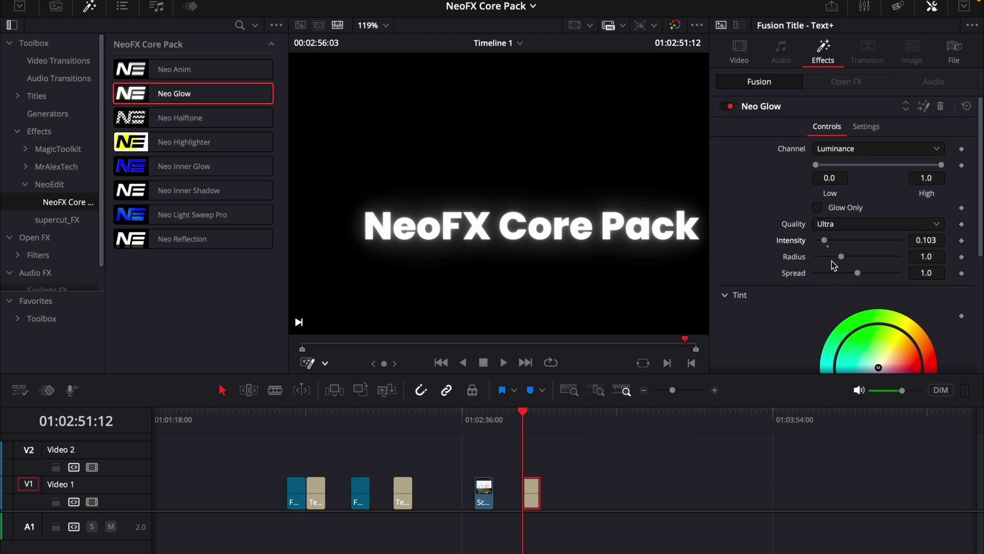
Cycle glow Quality through Low, Medium and High, ending on Ultra
click(854, 222)
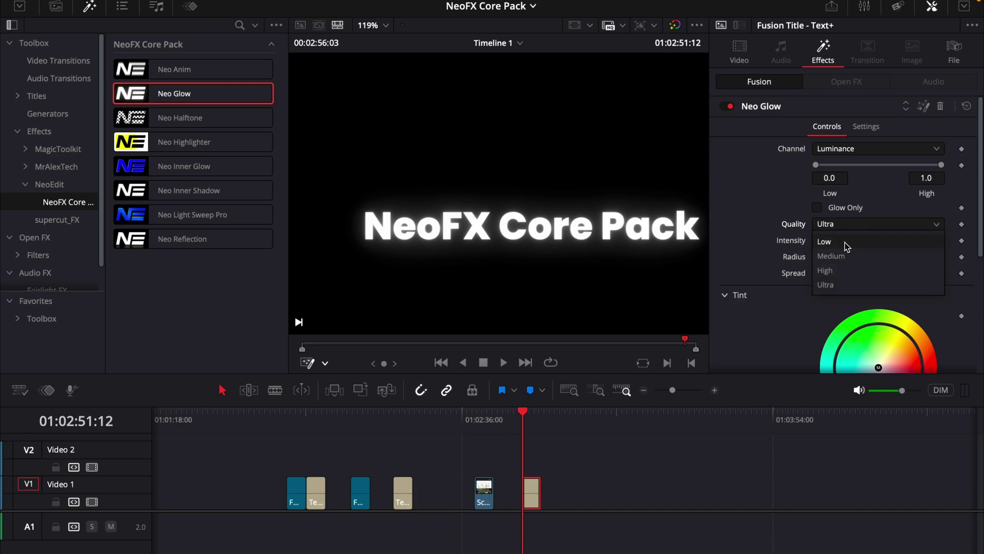
click(845, 242)
click(845, 226)
click(836, 256)
click(841, 224)
click(844, 270)
click(830, 224)
click(828, 285)
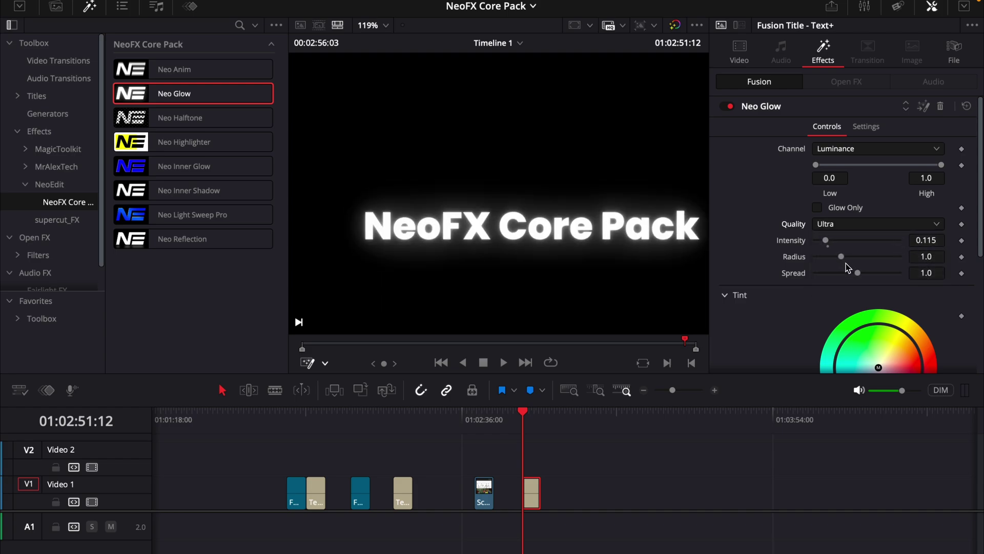
Set Spread to 1.356, try a blue tint then reset colours, and set Depth to int8
drag(859, 276, 860, 275)
mouse_move(934, 274)
mouse_down()
mouse_move(949, 275)
mouse_move(928, 257)
mouse_move(974, 257)
mouse_up()
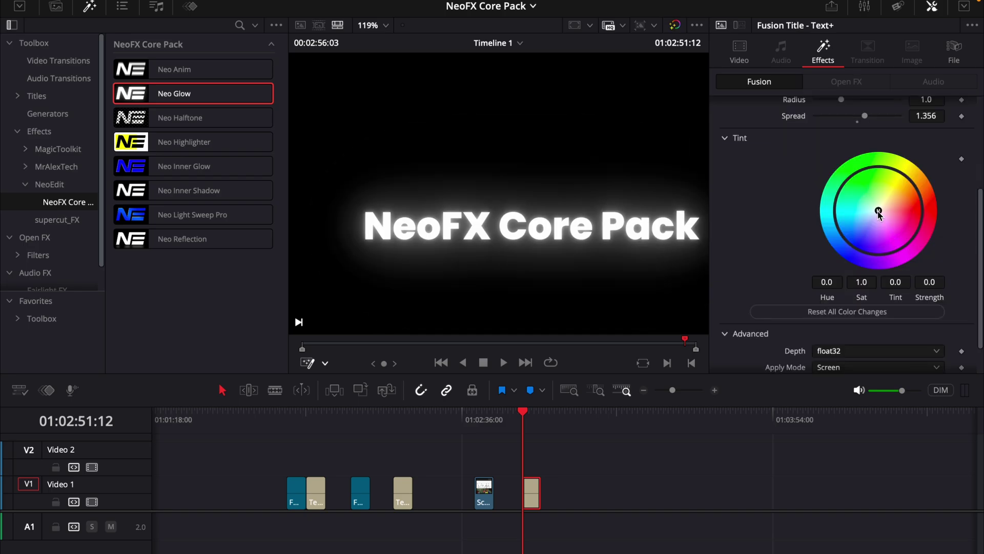
drag(878, 211, 812, 247)
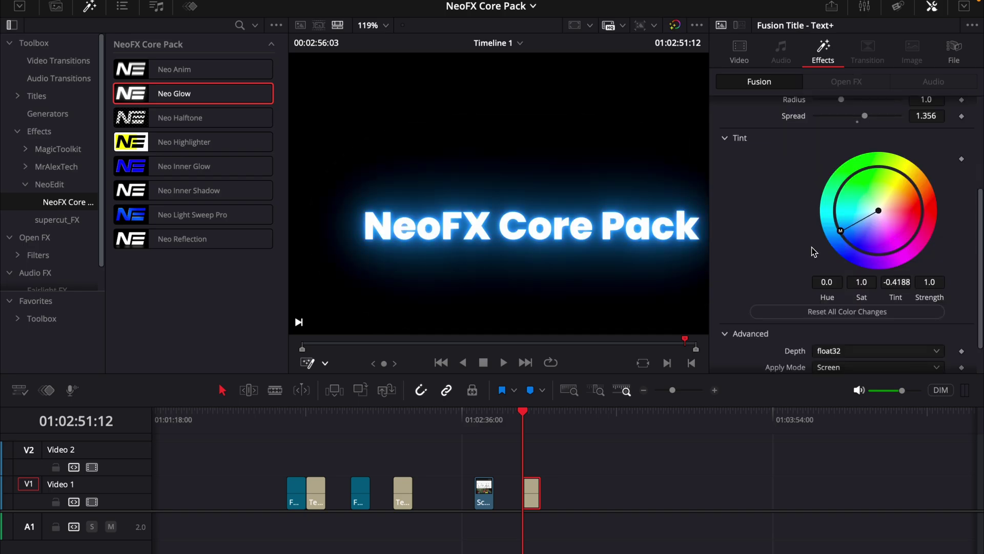
scroll(874, 308, down, 1)
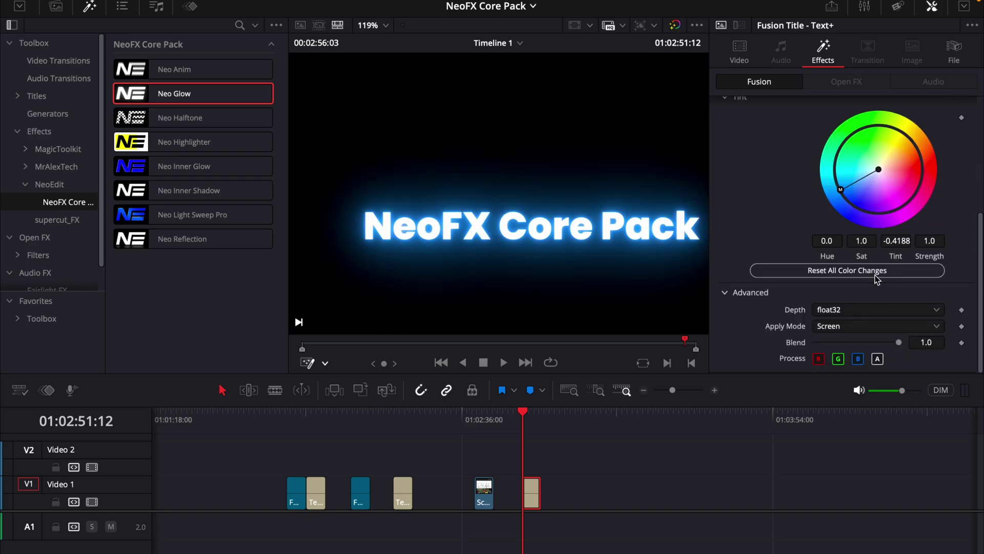
click(875, 273)
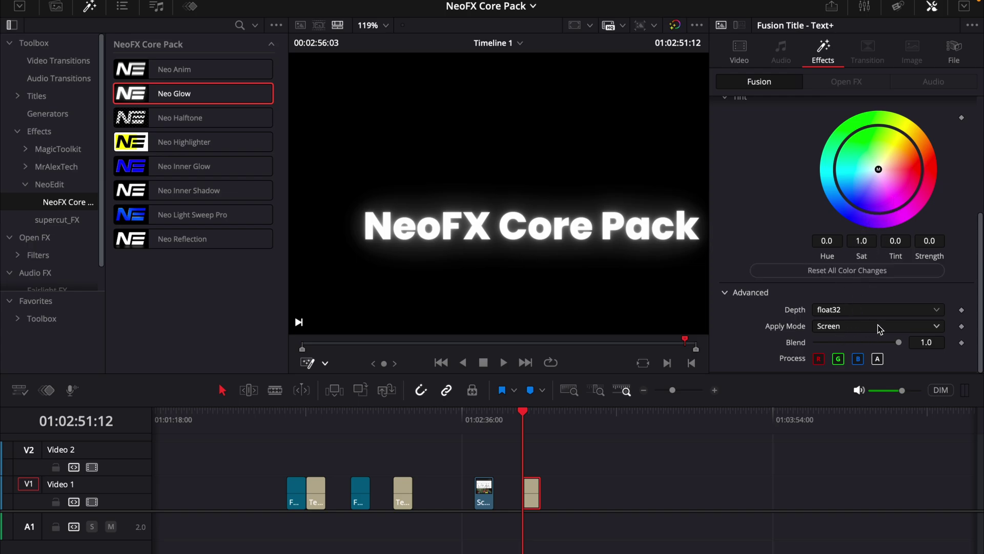
click(877, 312)
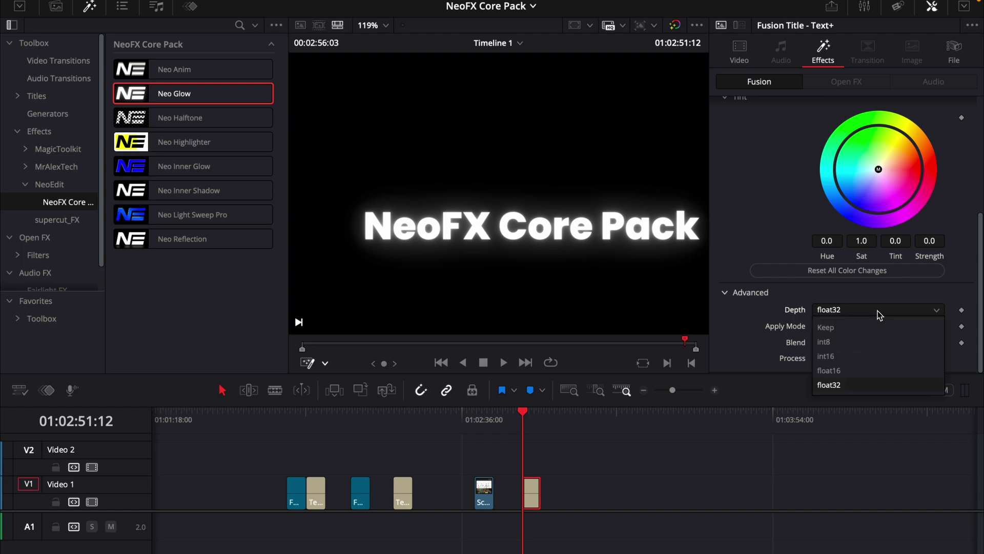
click(846, 345)
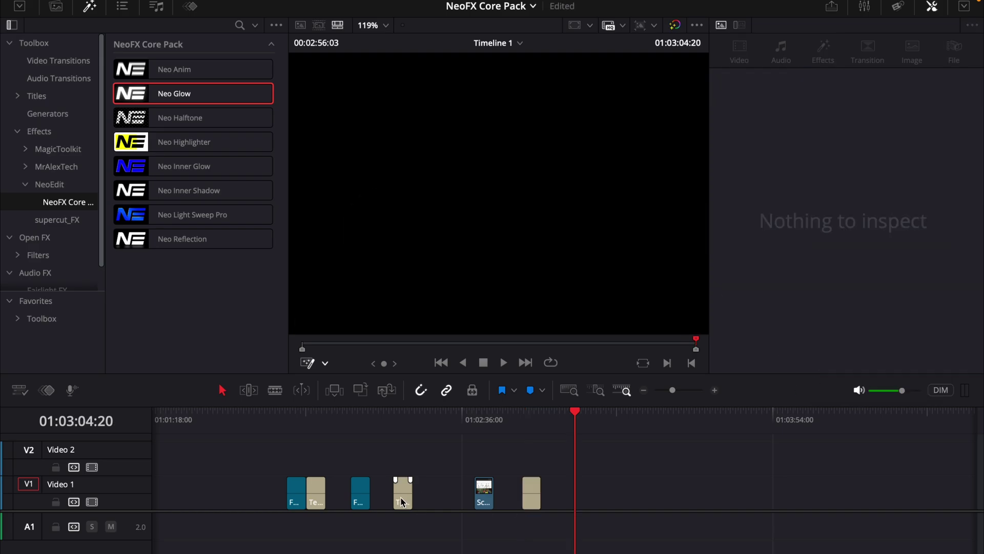
Insert a NeoHalftone node before MediaOut1 in the rectangle's Fusion composition
key(ctrl+z)
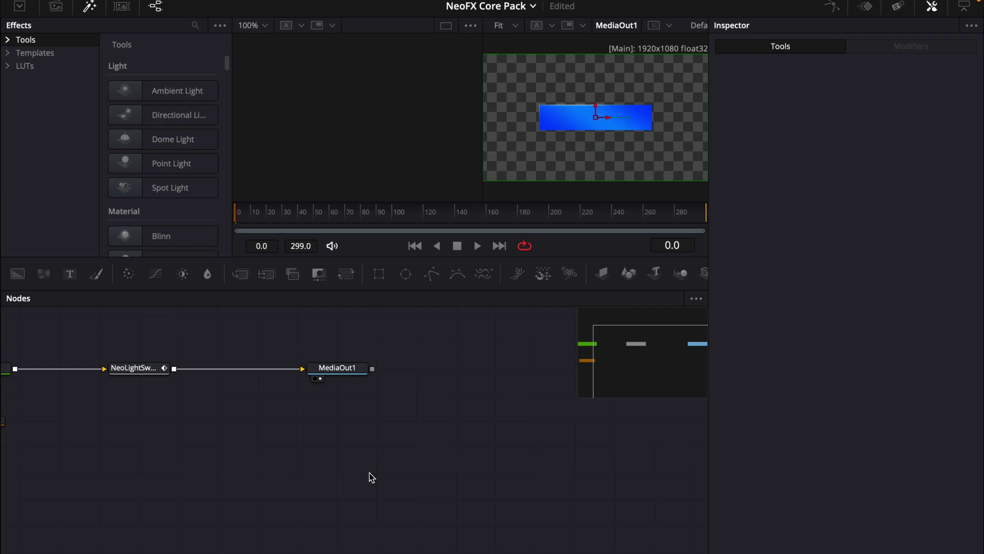
key(shift+space)
text(half)
key(Return)
Set the NeoHalftone Dot Blur to 2.0 and Blend to 0.067, comparing it on and off
drag(612, 144, 709, 117)
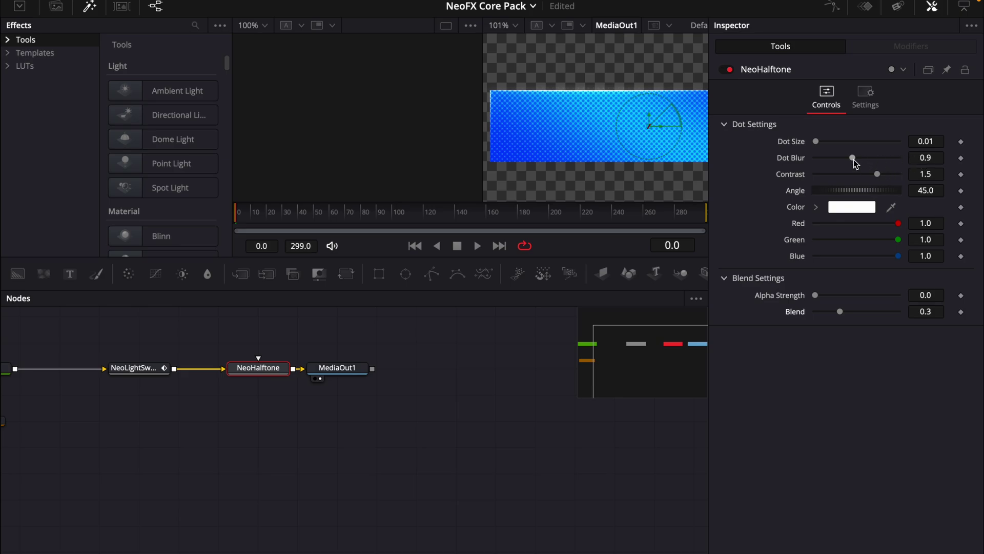
drag(853, 160, 901, 163)
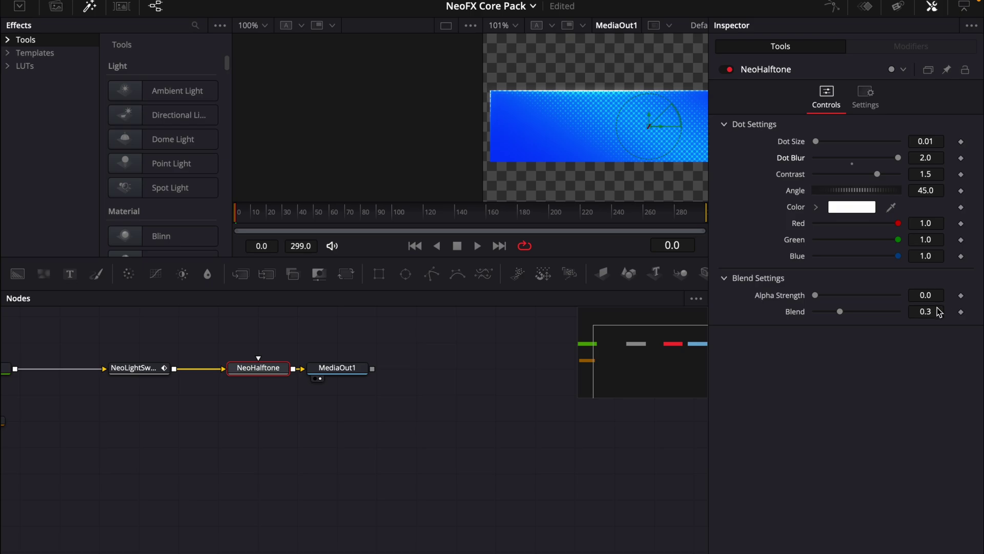
drag(938, 314, 923, 314)
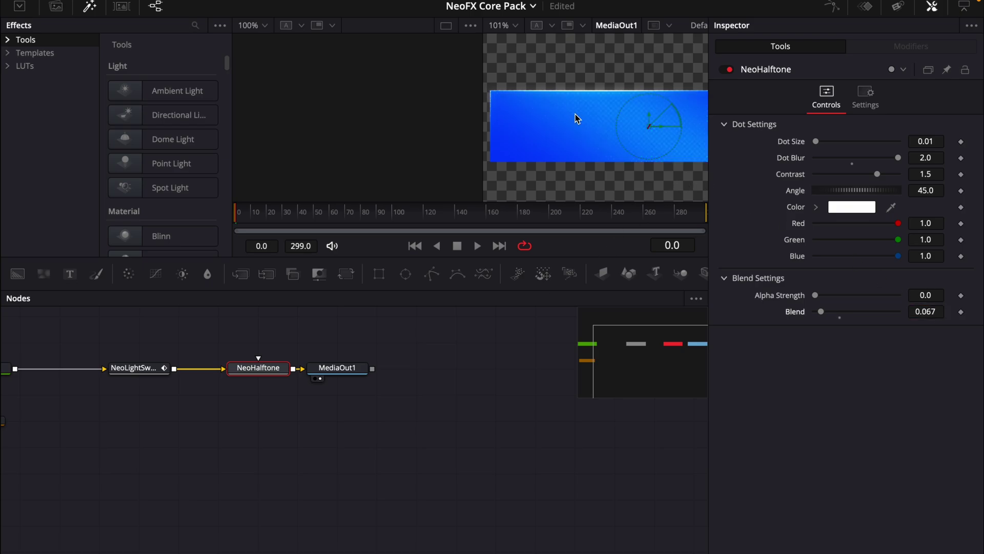
click(730, 69)
click(730, 69)
Apply Neo Reflection to the Fusion Composition rectangle clip on the Edit page
key(shift+4)
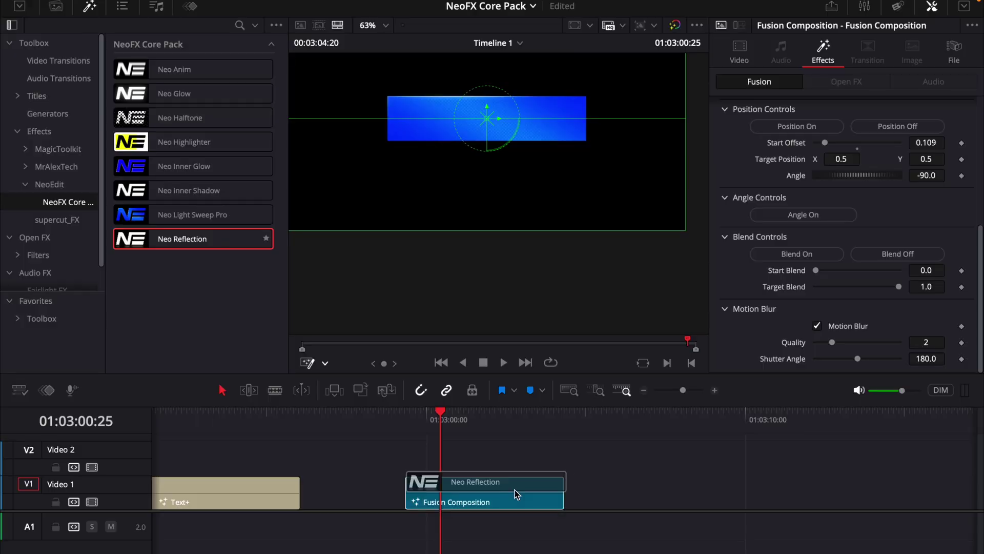
drag(512, 496, 513, 495)
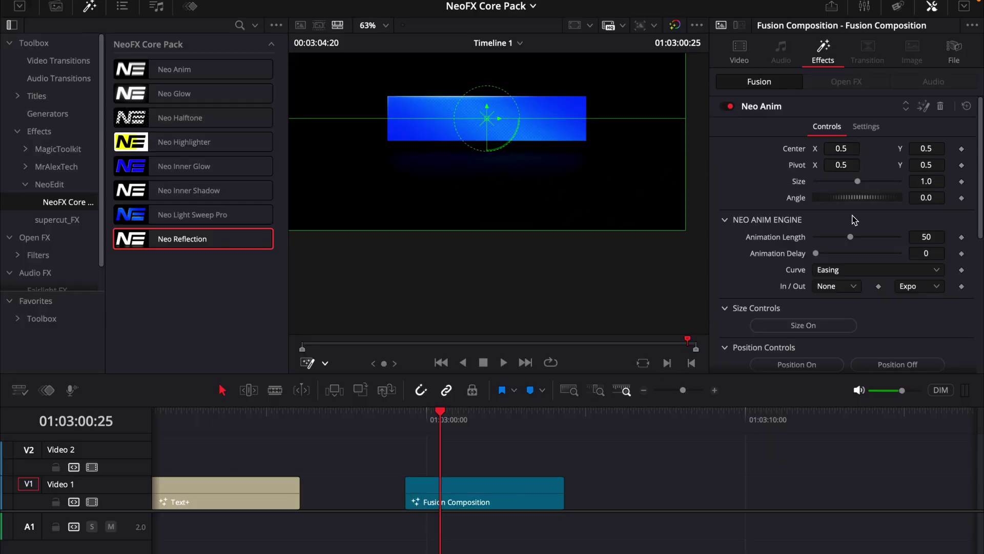
scroll(866, 223, down, 5)
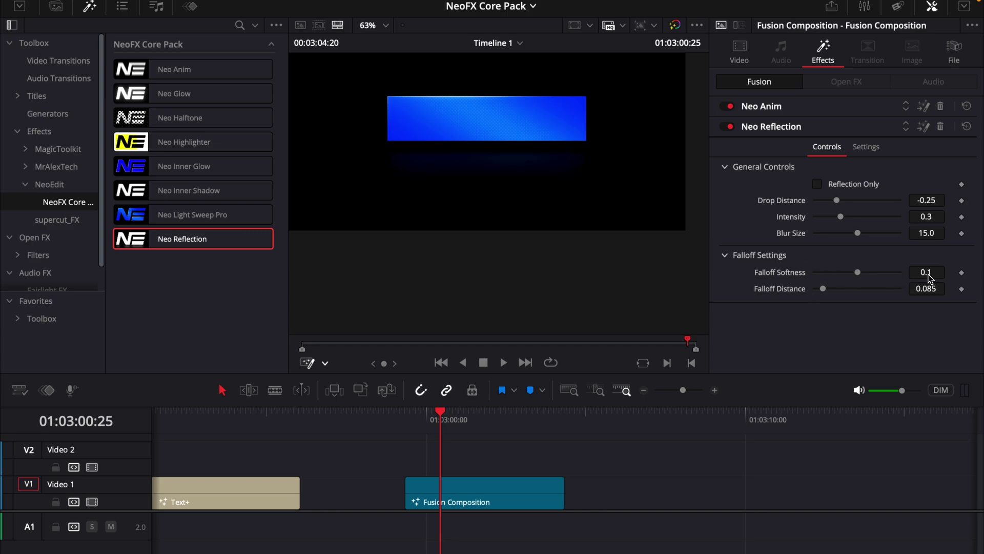
Set Neo Reflection to Intensity 0.283, Blur Size 22.68, Falloff Softness 0.0685, Distance 0.036
drag(928, 273, 887, 273)
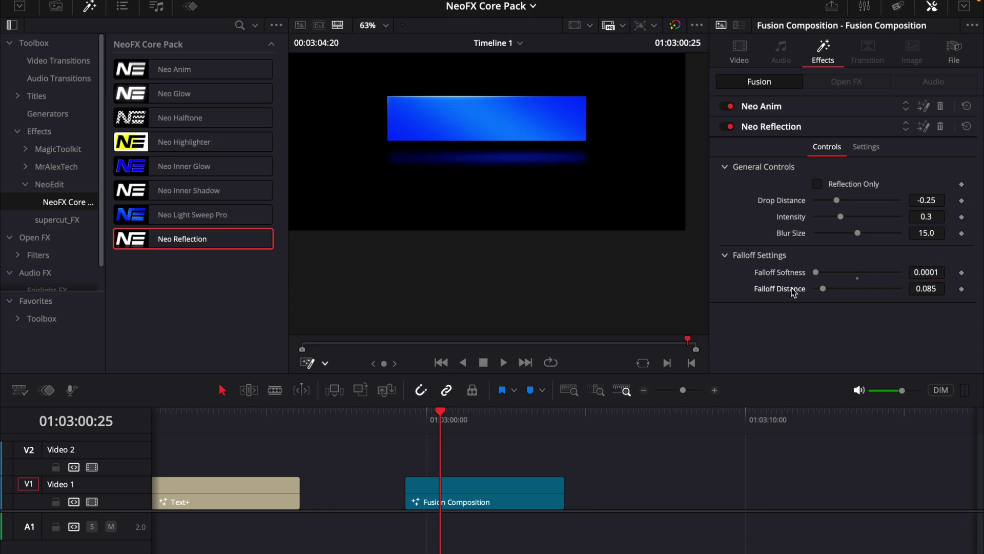
drag(823, 289, 734, 291)
drag(857, 233, 720, 217)
drag(827, 219, 898, 216)
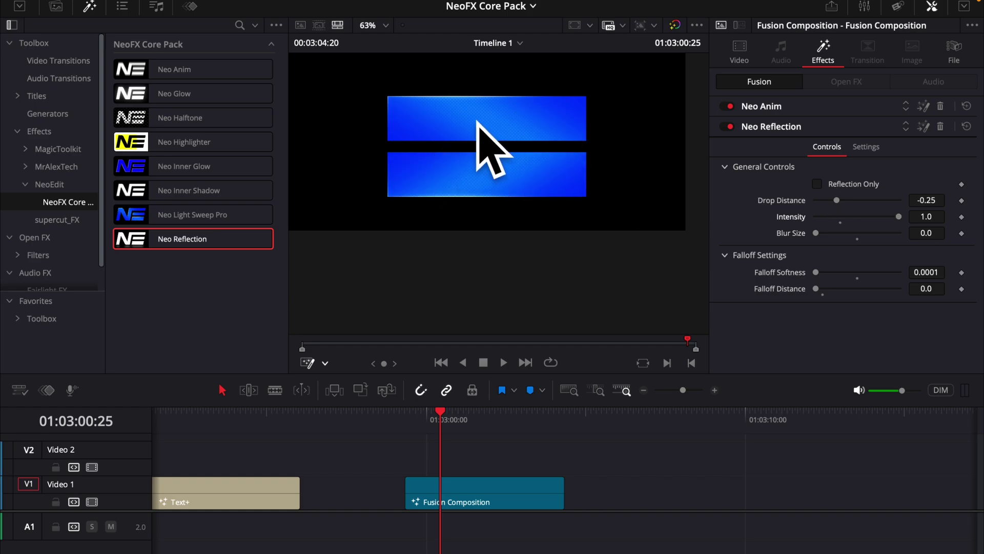
drag(928, 293, 942, 292)
drag(816, 272, 846, 274)
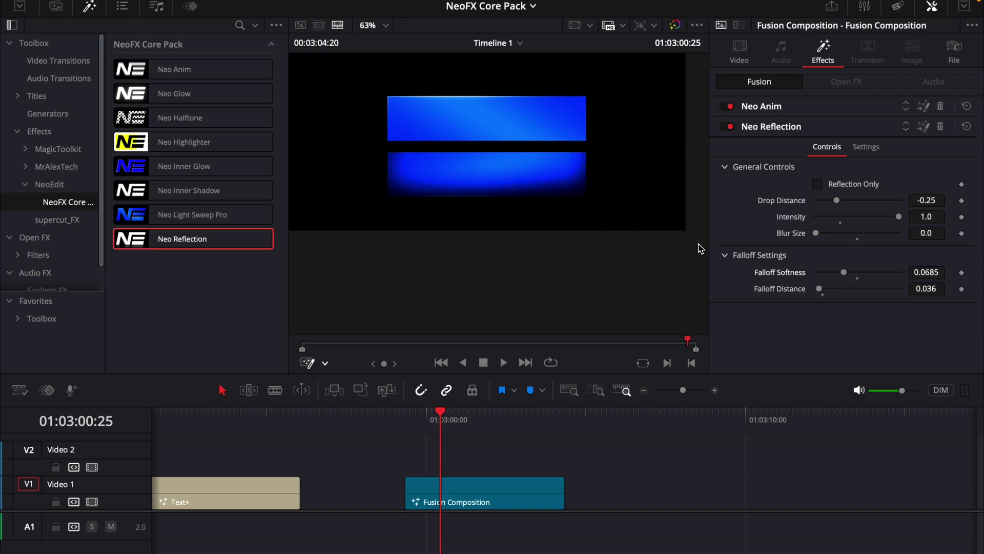
drag(817, 233, 840, 217)
Move Neo Reflection above Neo Anim in the effect stack and preview the result
key(Up)
click(907, 124)
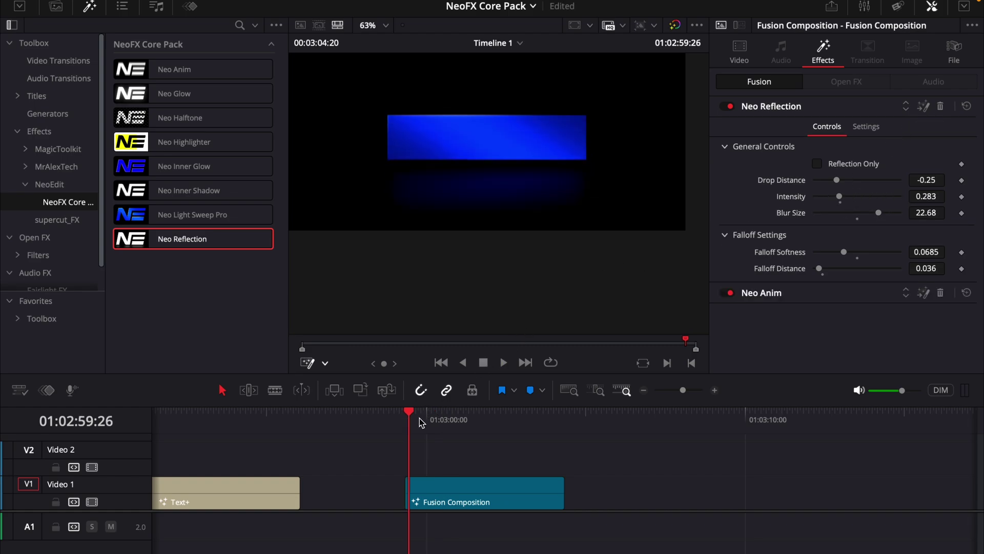
drag(423, 421, 411, 422)
key(Right)
key(Right)
key(Right)
key(Right)
key(Right)
key(Right)
key(Right)
key(Right)
key(Right)
key(Right)
key(Right)
key(Right)
key(Right)
key(Right)
key(Right)
key(Right)
key(Right)
key(Right)
key(Right)
key(Right)
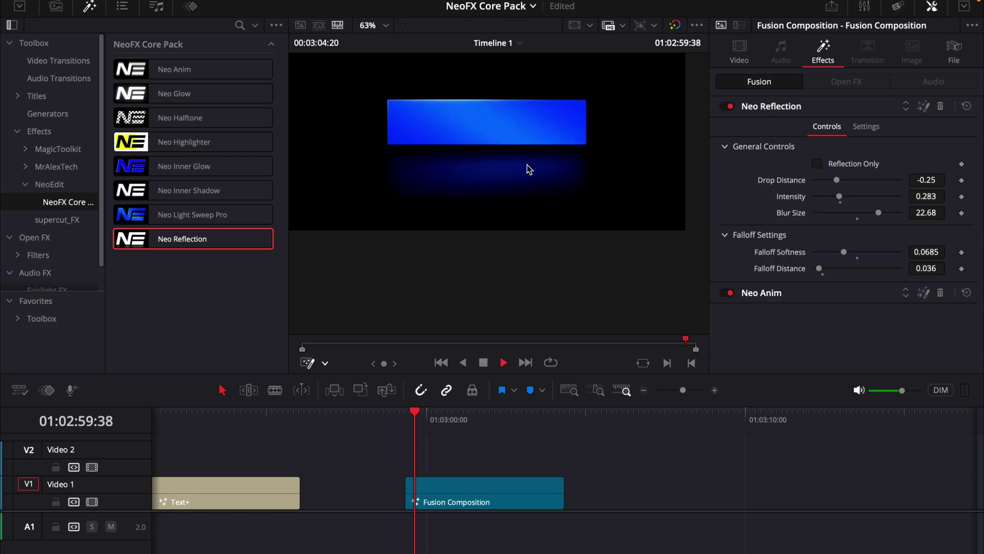